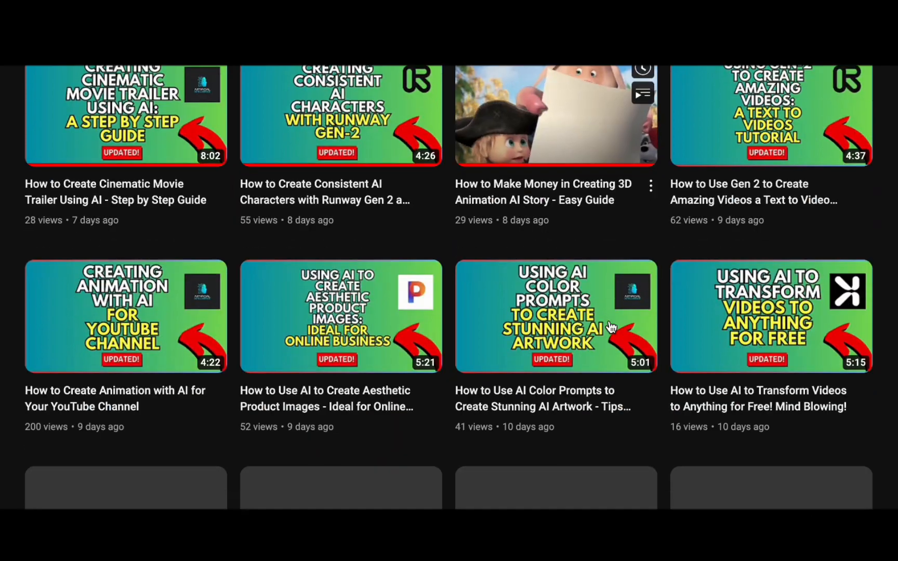
scroll(612, 326, "down", 3)
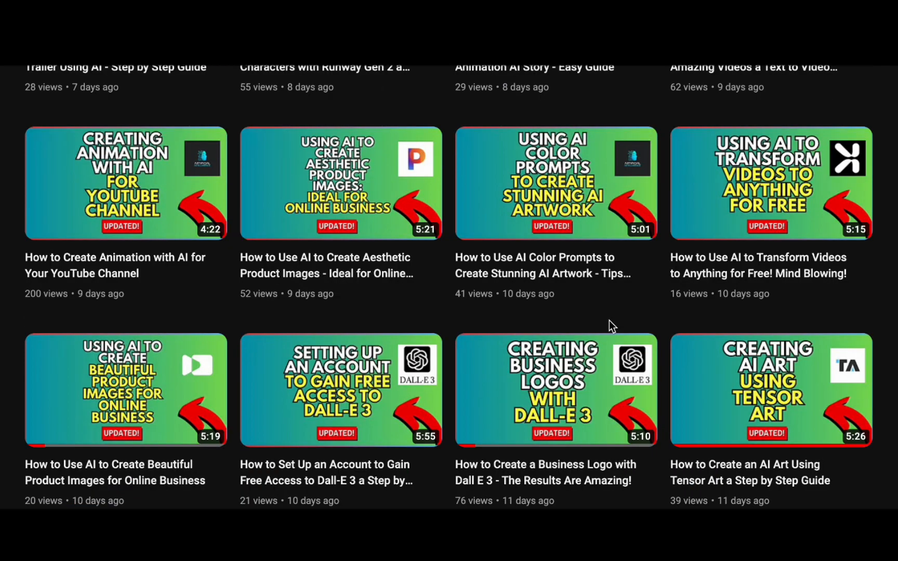
scroll(609, 320, "up", 15)
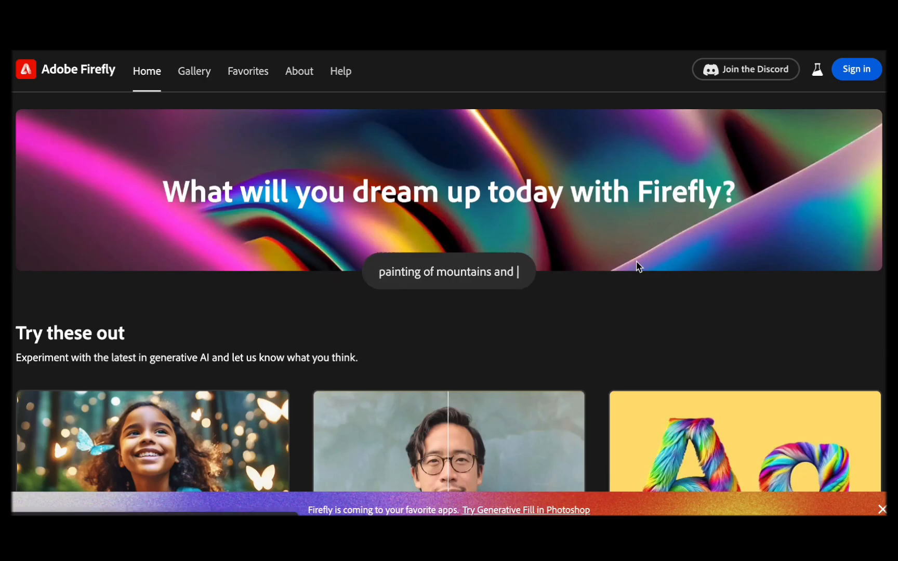
- Look over the Firefly home page features and open the Text to image generator
scroll(507, 263, "down", 6)
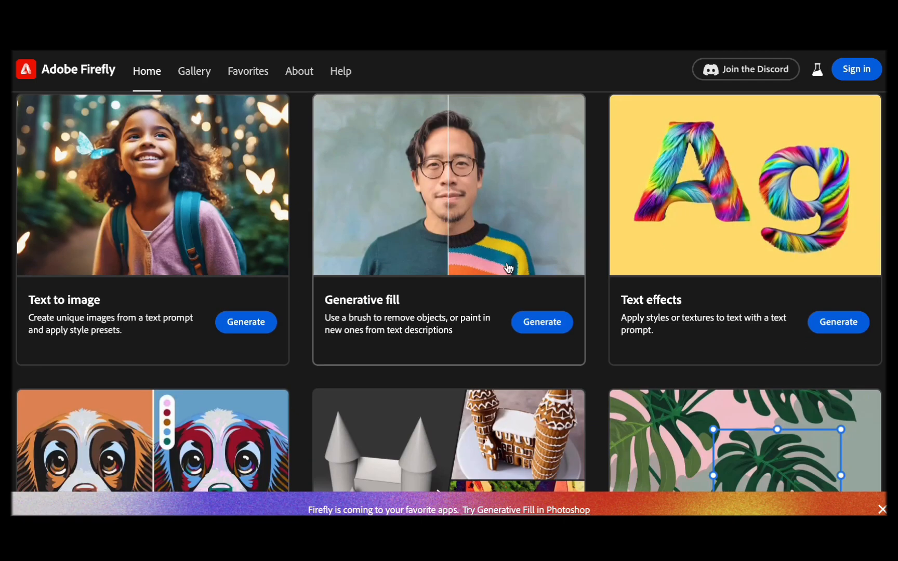
scroll(104, 305, "up", 2)
scroll(105, 306, "up", 2)
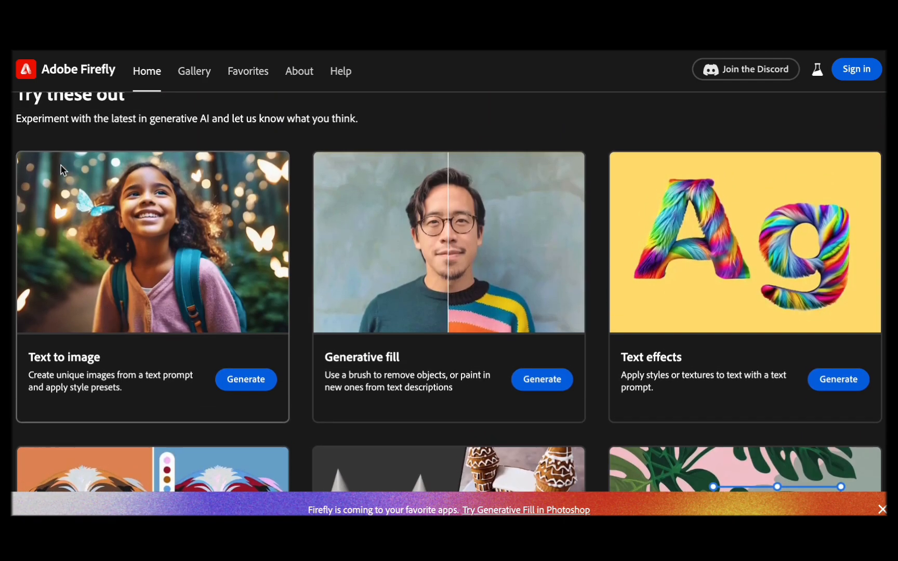
left_click(235, 382)
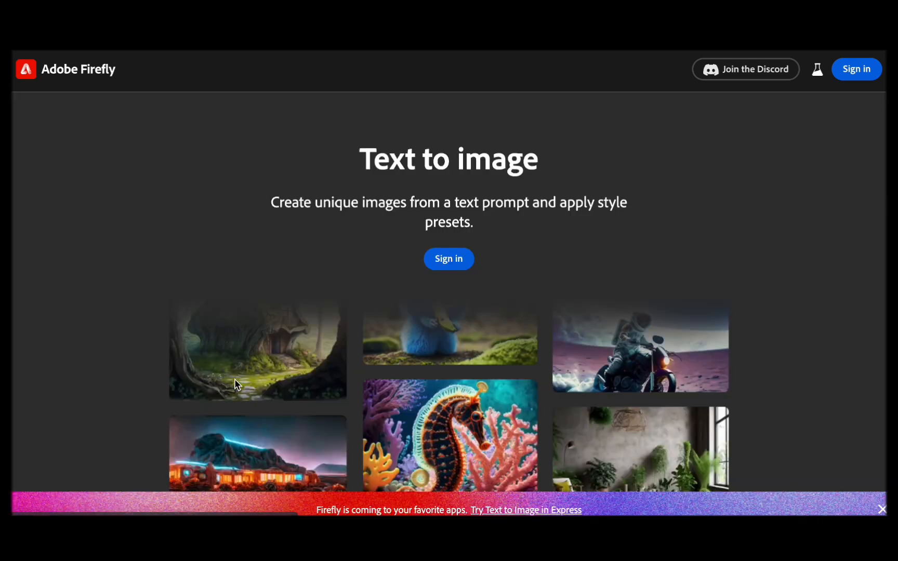
- Sign in to Text to image with a Google account
left_click(458, 265)
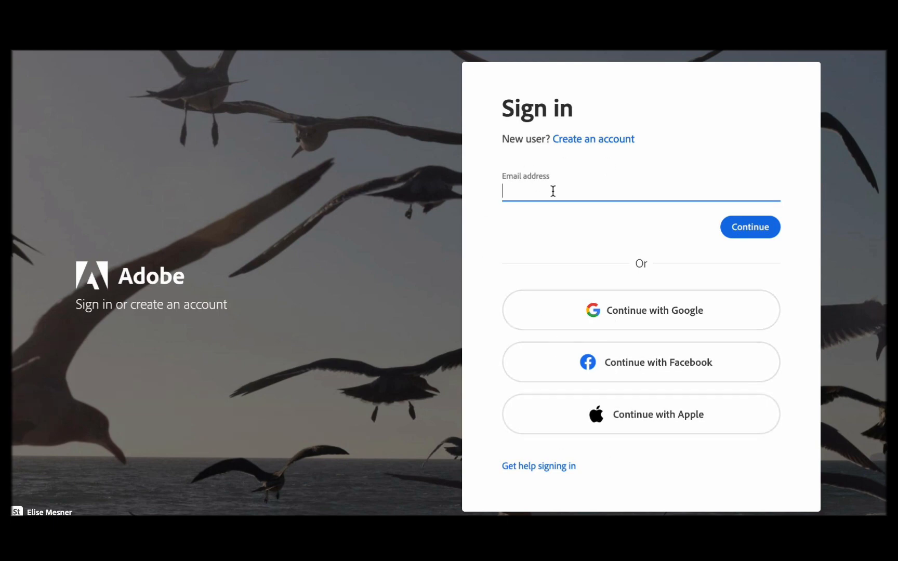
left_click(598, 313)
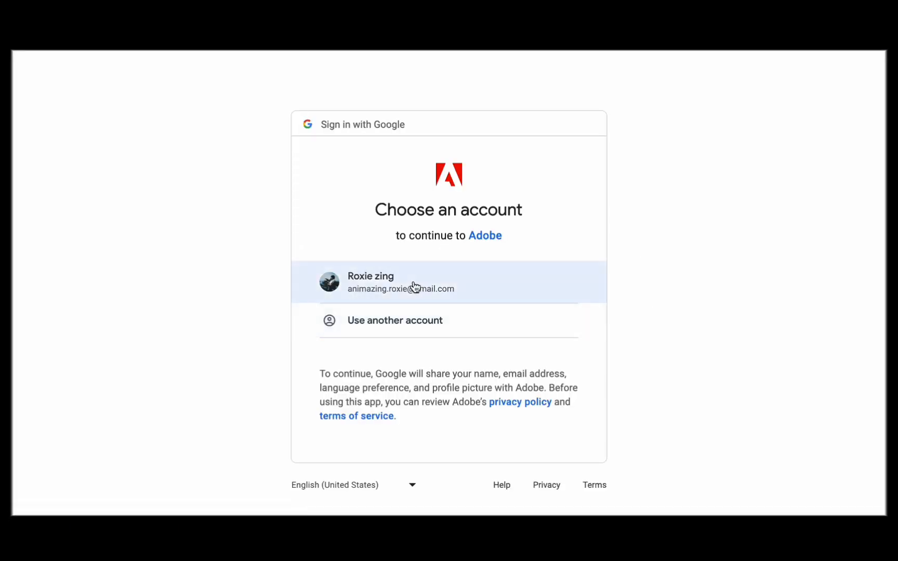
left_click(414, 286)
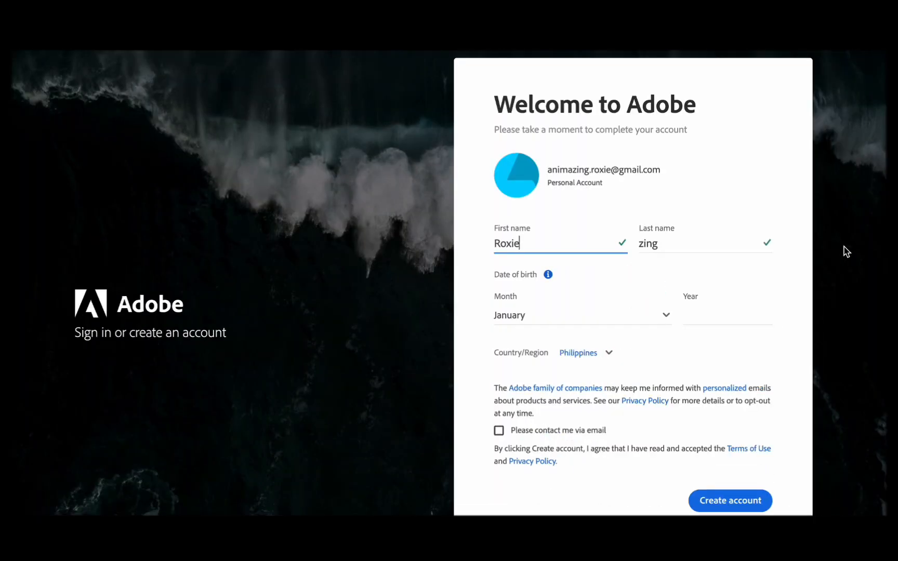
- Create the Adobe account with the birth month and year filled in, and agree to the generative AI user guidelines
left_click(713, 307)
type("1996")
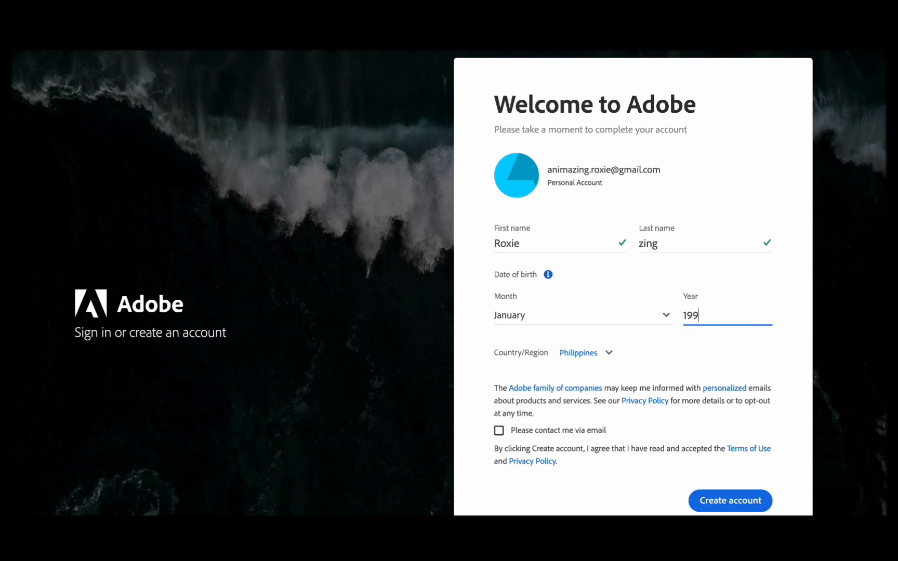
left_click(629, 320)
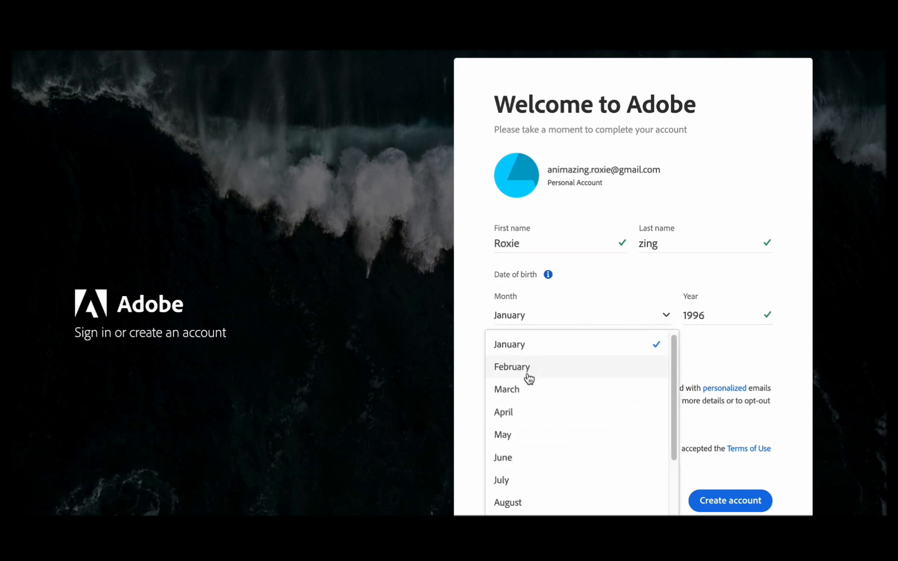
left_click(526, 369)
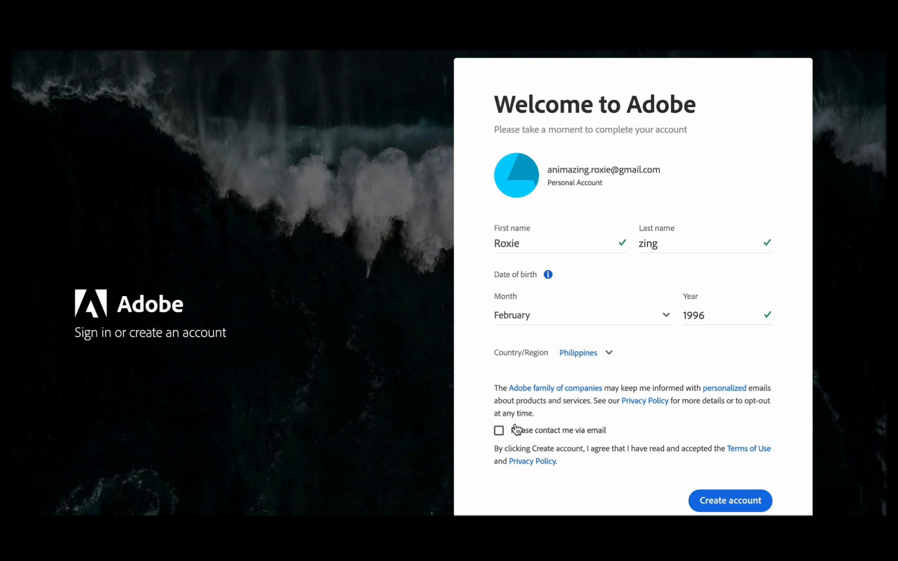
left_click(731, 498)
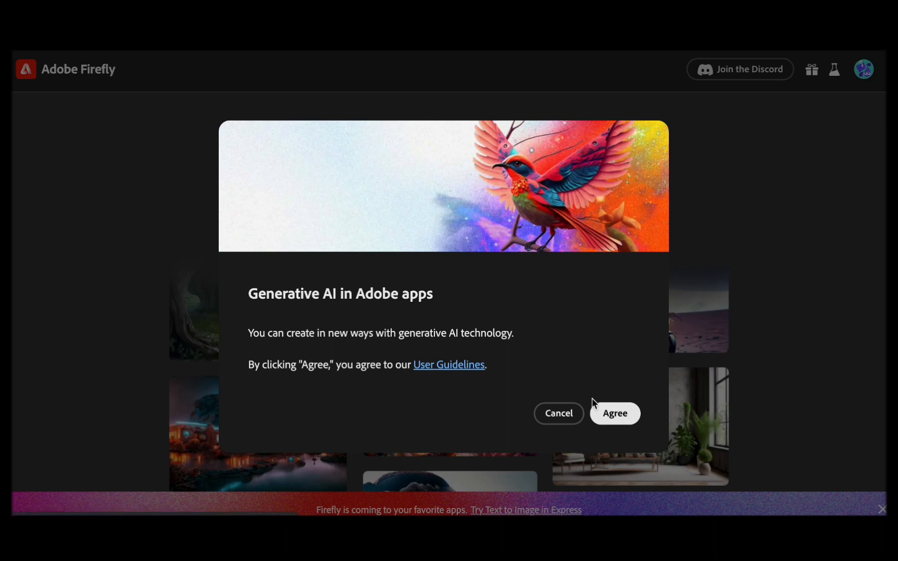
left_click(626, 414)
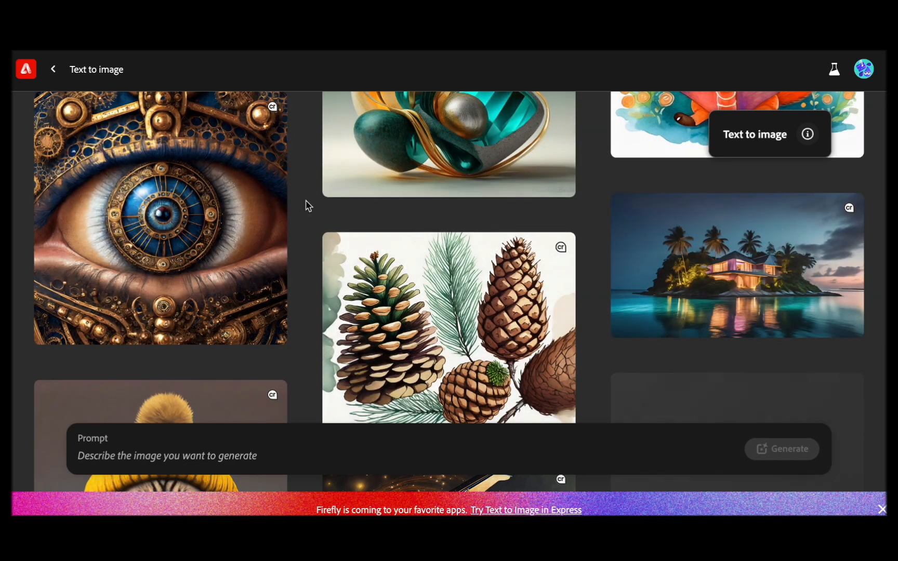
- Generate images from the prompt "Moses parting the red sea"
scroll(513, 239, "up", 2)
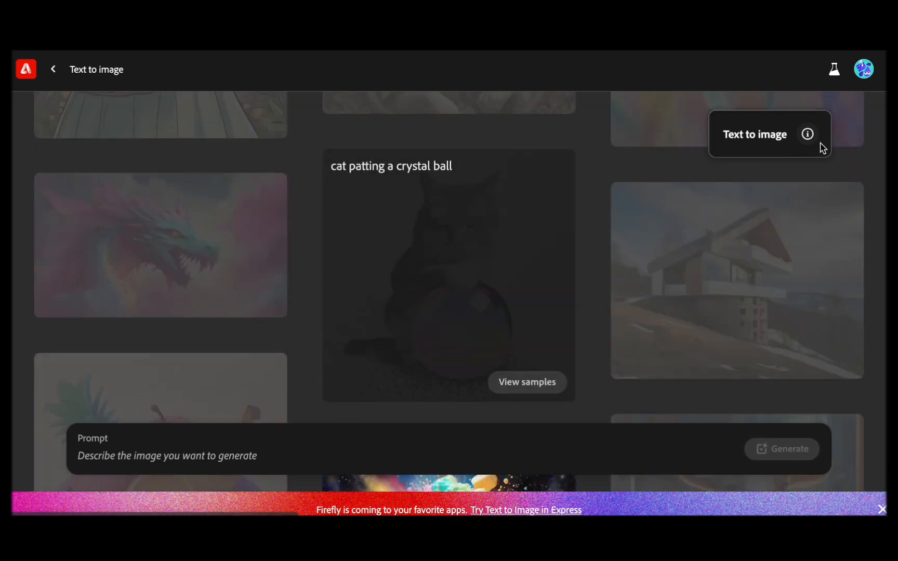
left_click(807, 134)
type("Moses")
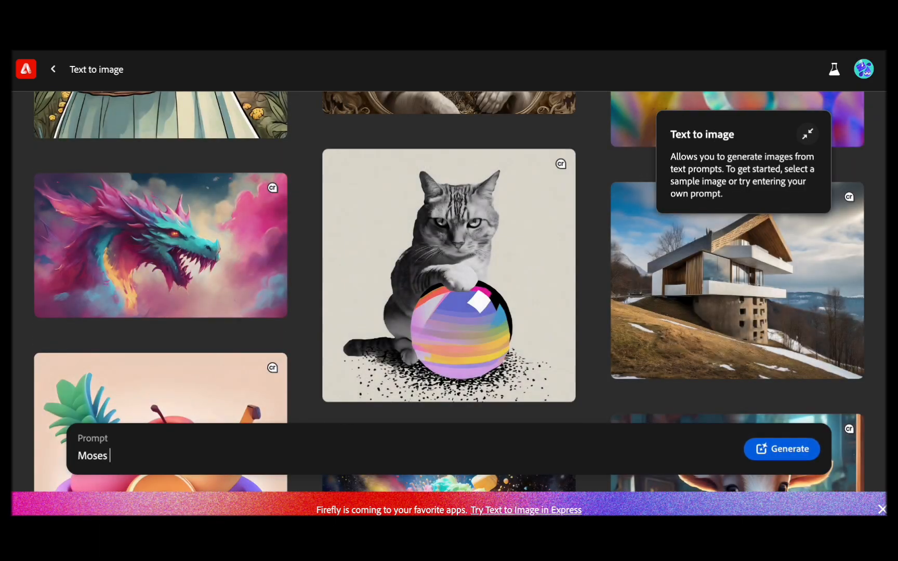
type(" parting the red sea")
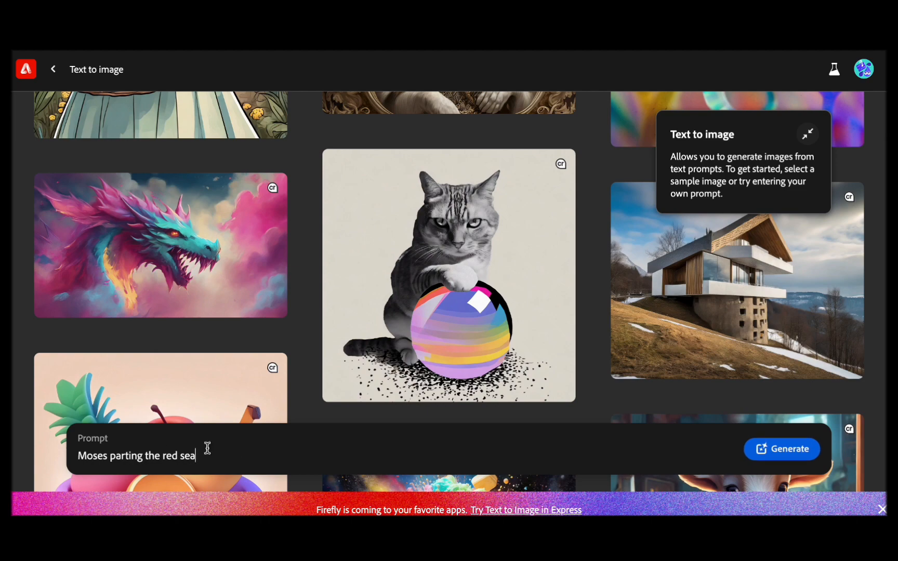
left_click(763, 450)
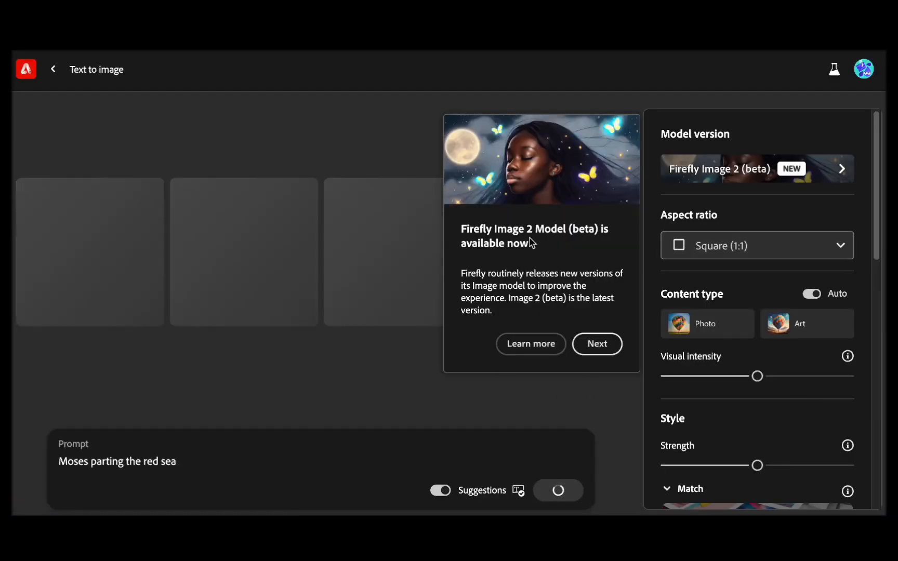
- Set the aspect ratio to Widescreen (16:9) and the content type to Photo, and advance past the model introduction
left_click(738, 246)
left_click(748, 370)
left_click(823, 327)
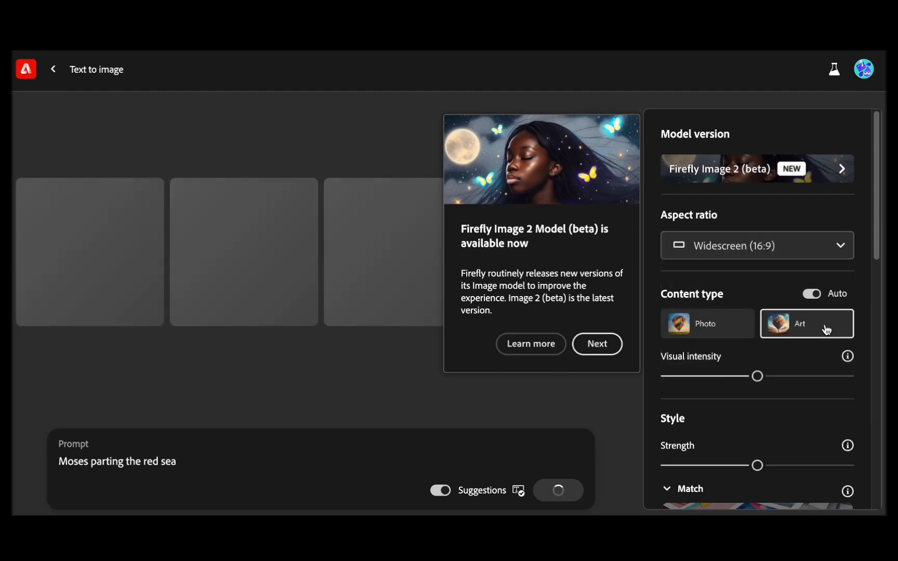
left_click(712, 323)
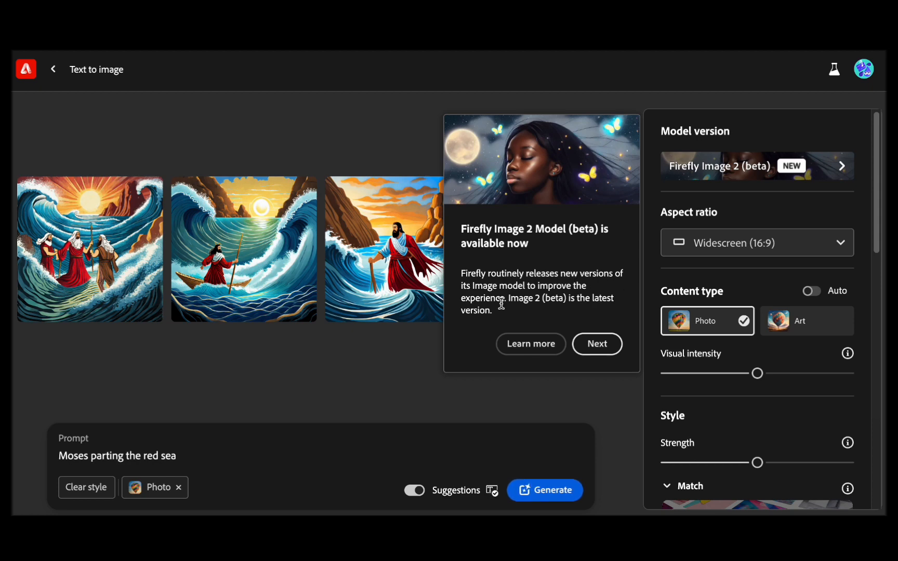
left_click(605, 345)
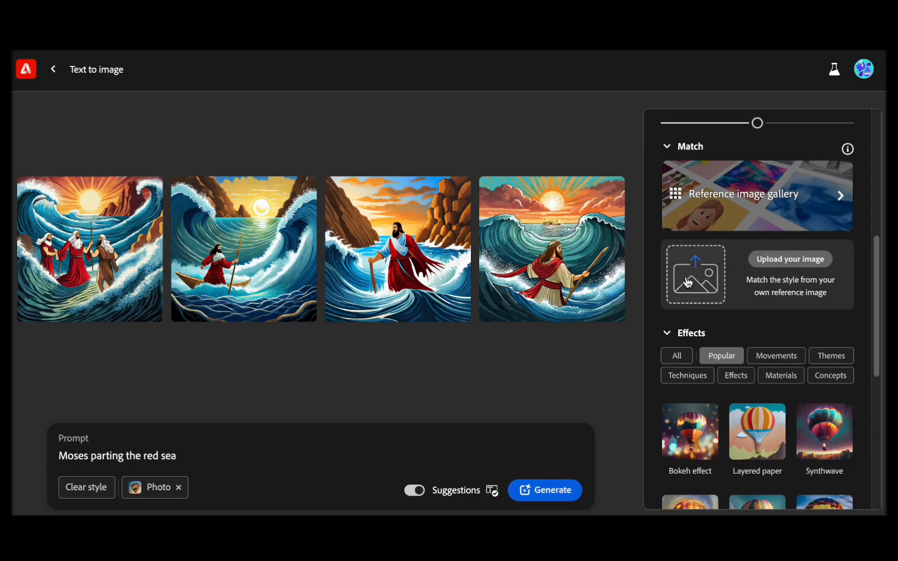
- Upload an image of a dark, stormy sea as the style reference, accepting the notice about uploading images
left_click(688, 282)
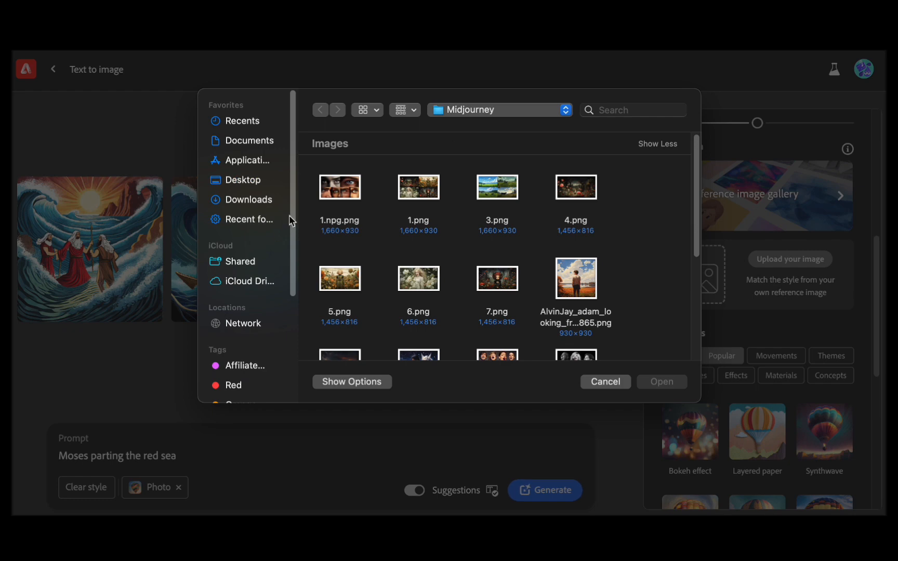
left_click(660, 382)
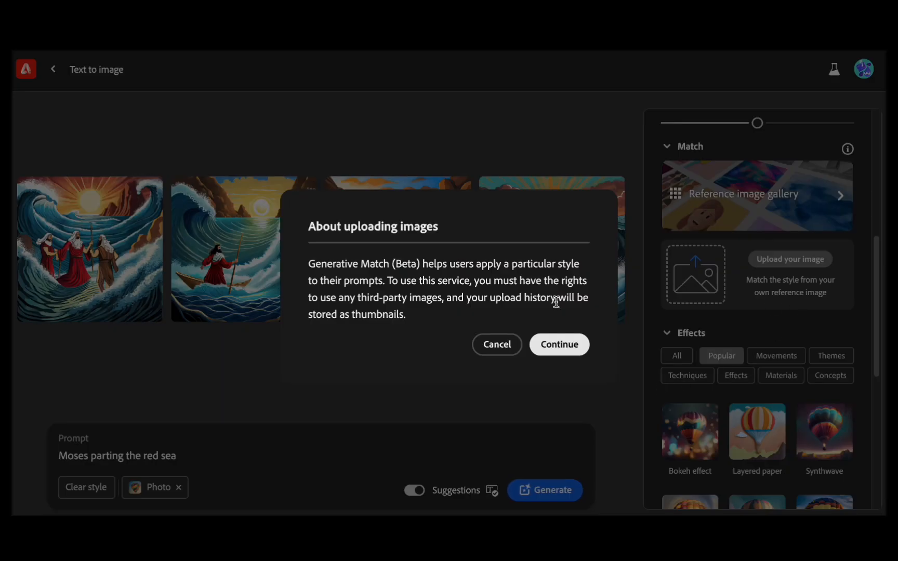
left_click(568, 345)
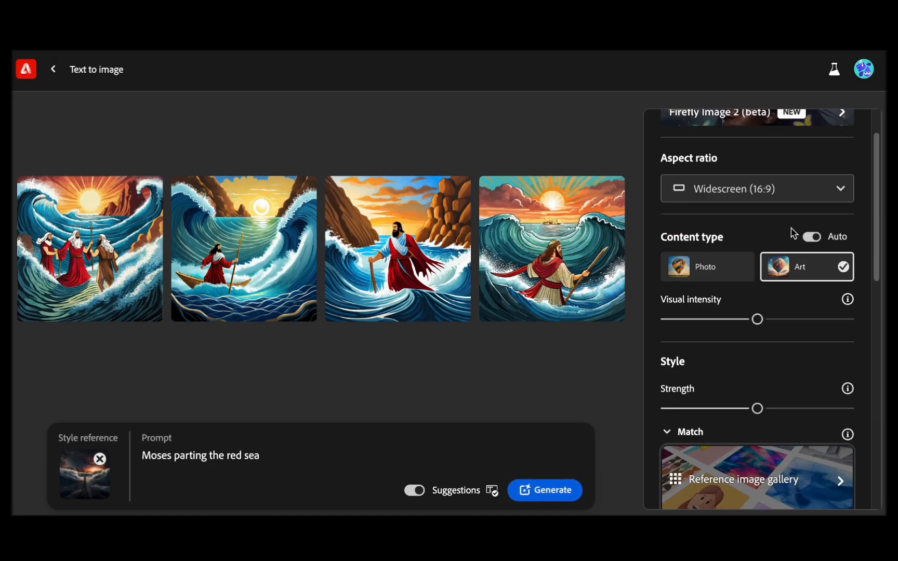
- Set the content type to Photo again and raise the visual intensity slightly
left_click(707, 273)
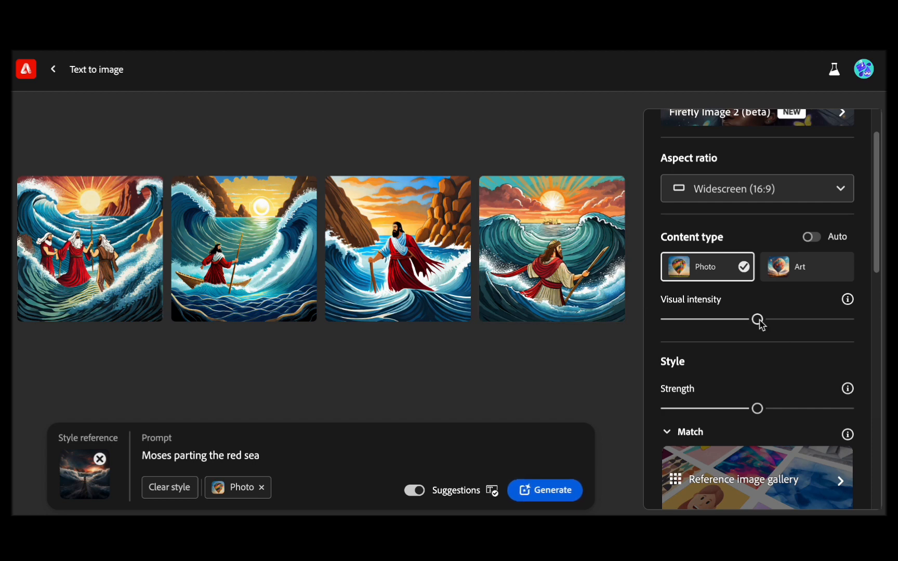
left_click_drag(758, 319, 780, 319)
- Style the image with Vibrant colors for color and tone, Dramatic light for lighting and Landscape photography for composition
scroll(780, 312, "down", 10)
left_click(732, 312)
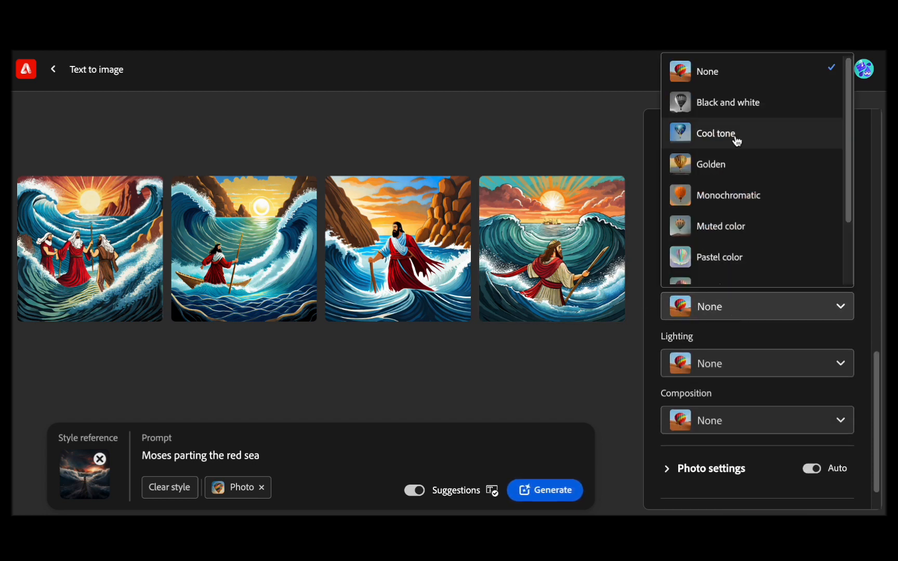
scroll(741, 198, "down", 3)
left_click(728, 238)
left_click(725, 364)
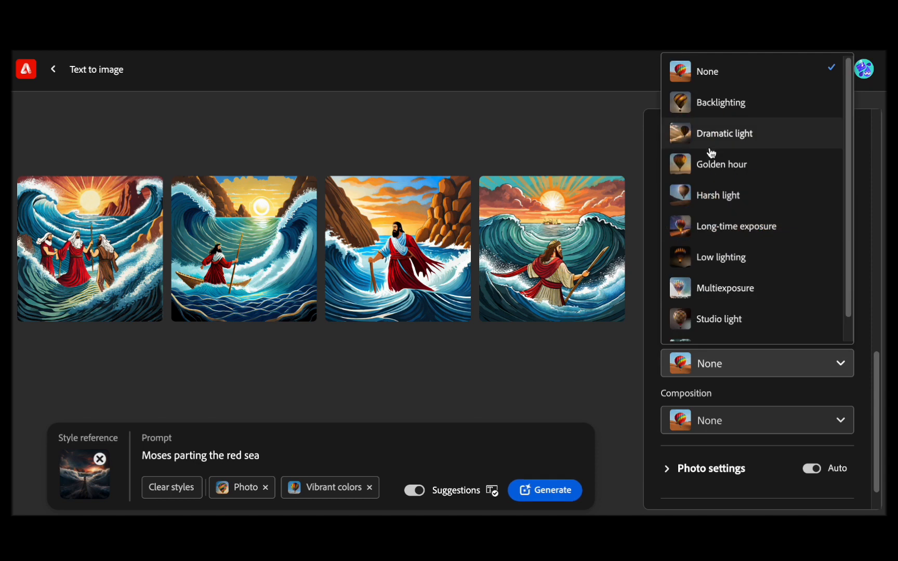
left_click(710, 136)
left_click(778, 426)
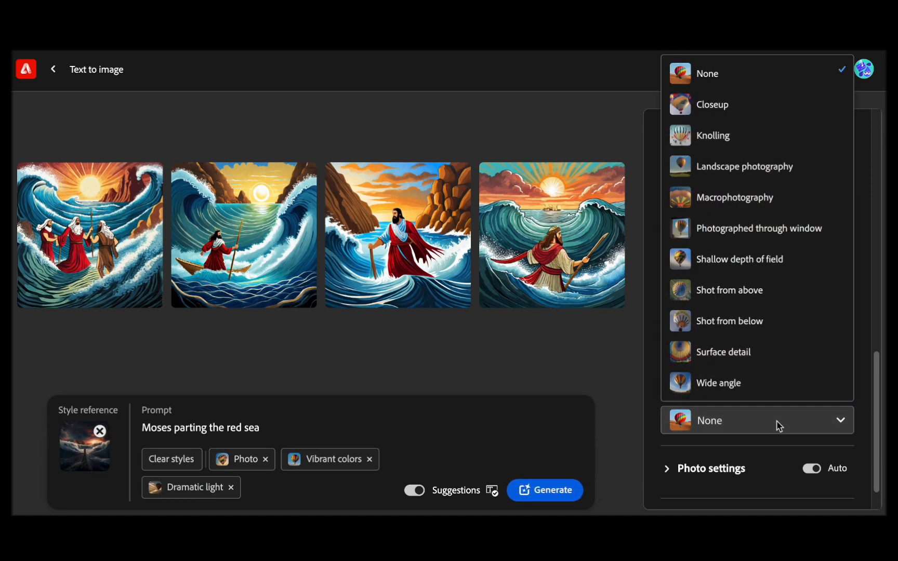
left_click(731, 172)
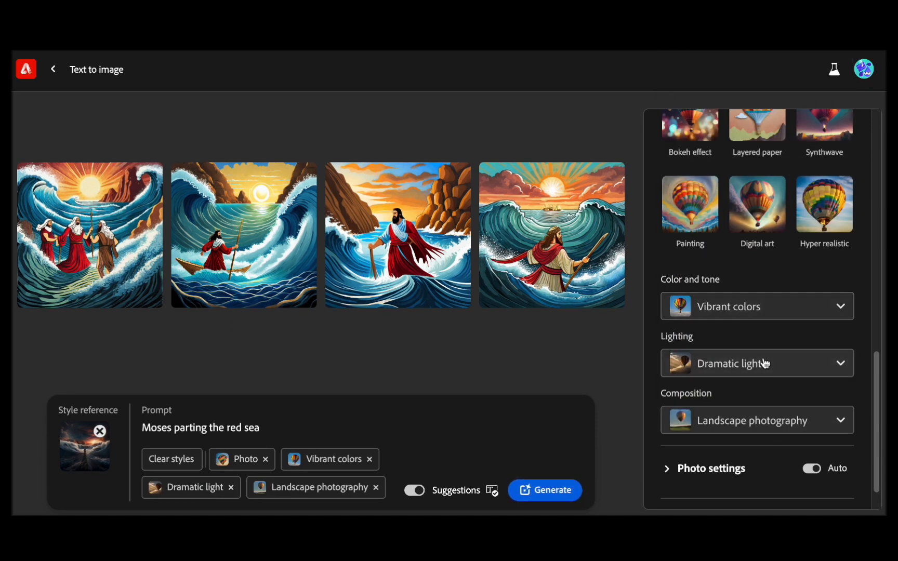
- Switch the photo settings from automatic to manual and generate the images with the chosen style options
scroll(754, 395, "down", 2)
left_click(737, 427)
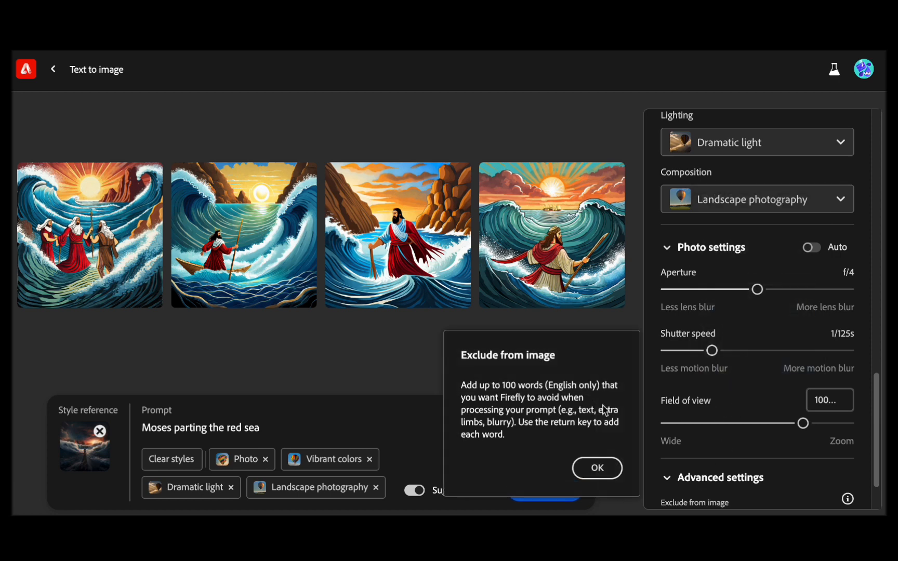
left_click(598, 468)
scroll(748, 465, "down", 1)
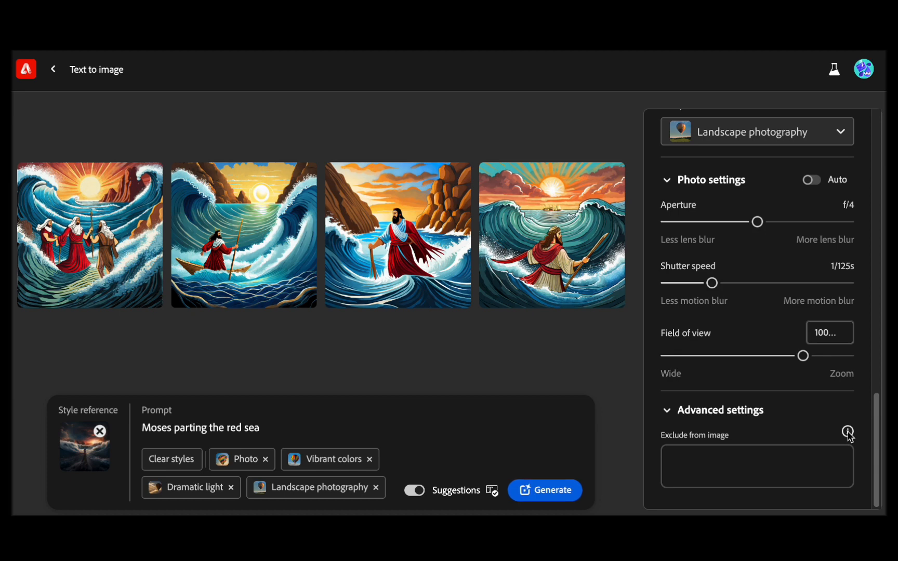
mouse_move(848, 438)
left_click(553, 494)
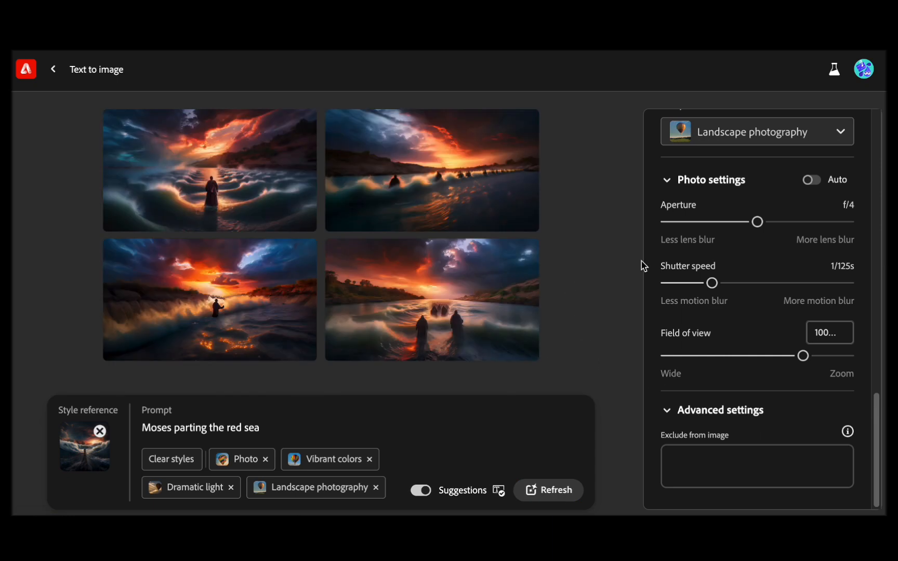
- Enlarge the first generated image and browse through the other results in the full-size preview
left_click(218, 178)
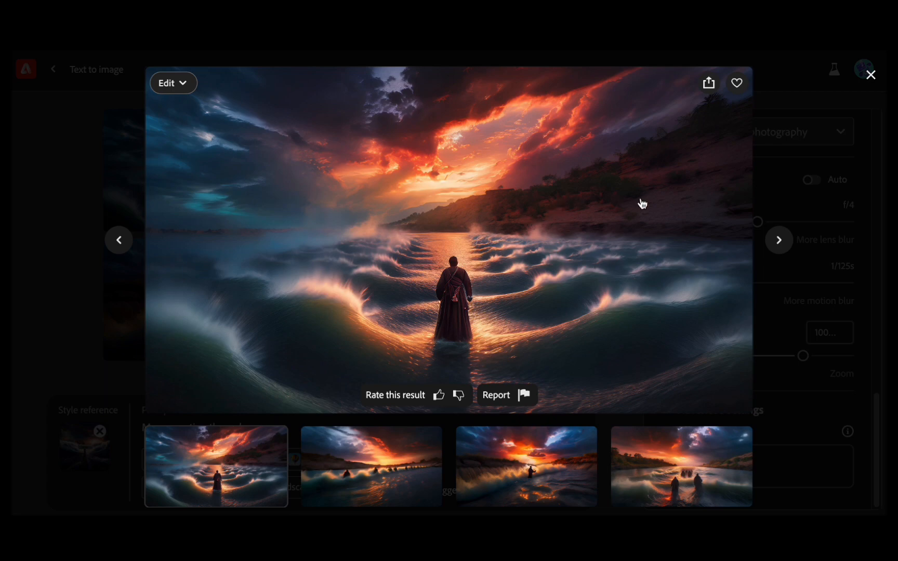
left_click(780, 241)
left_click(781, 241)
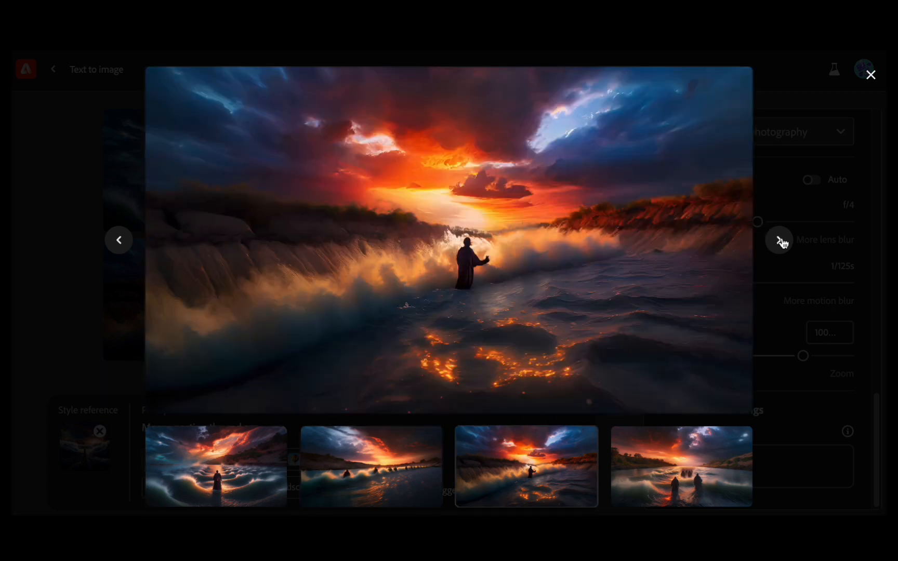
left_click(781, 241)
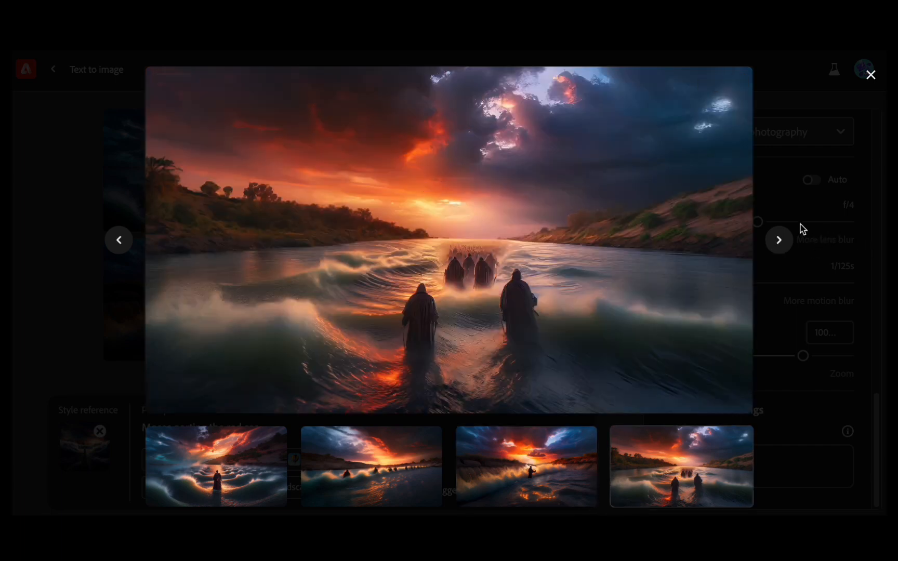
left_click(780, 241)
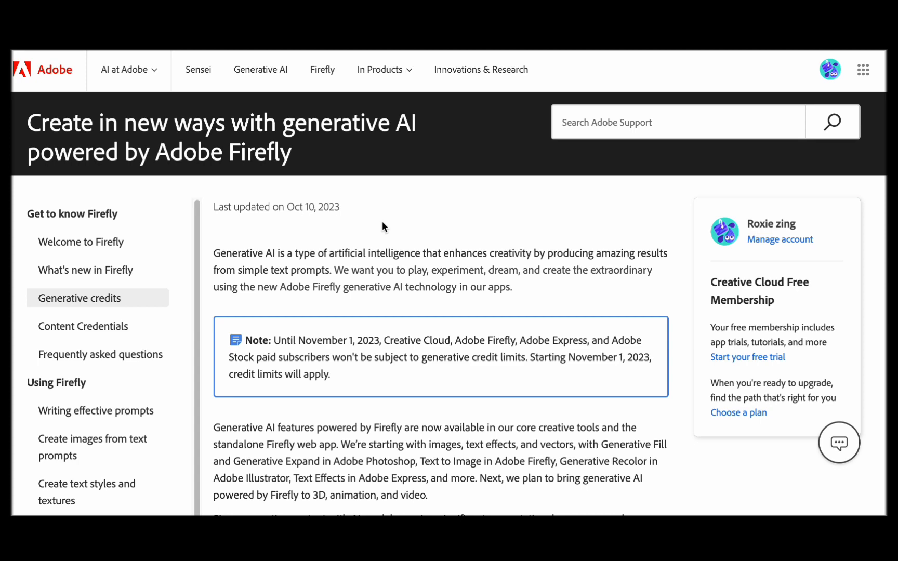
scroll(383, 224, "down", 2)
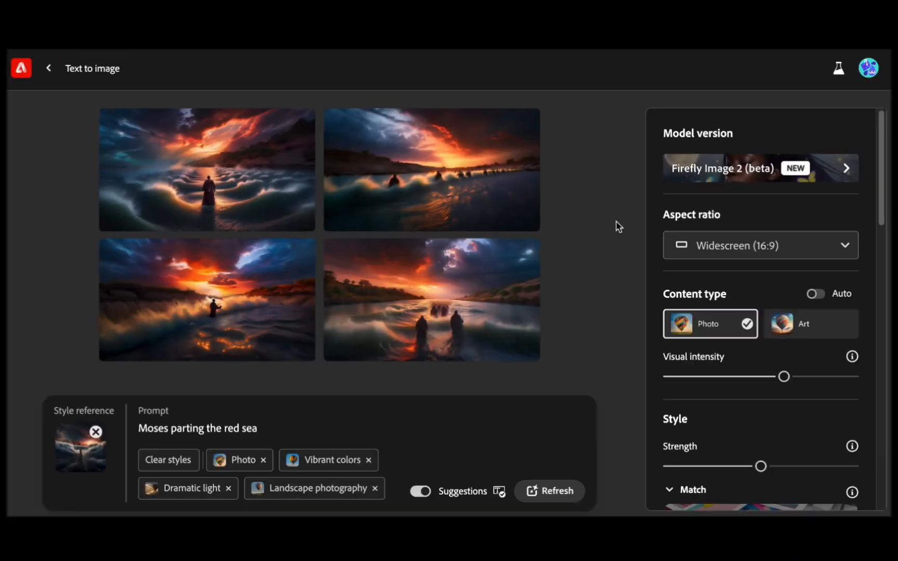
mouse_move(515, 215)
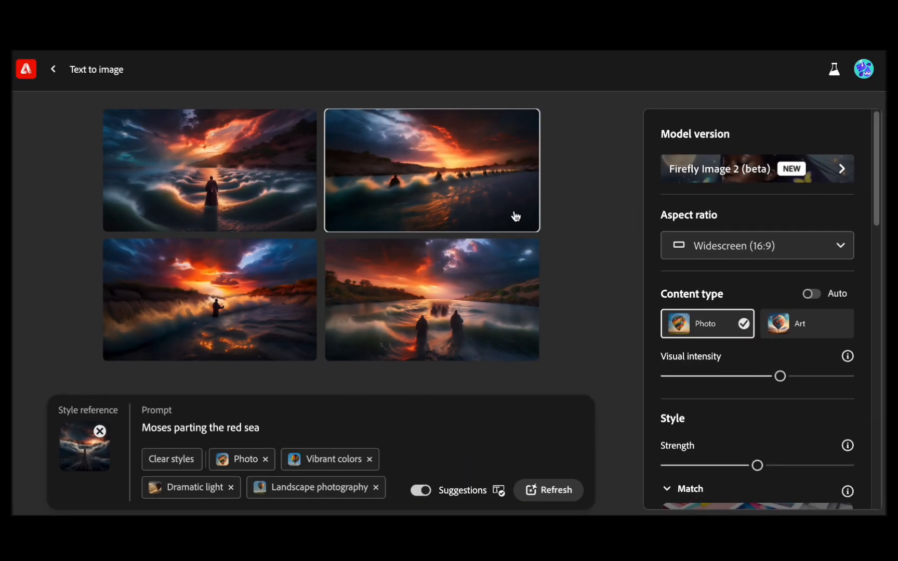
scroll(722, 367, "down", 10)
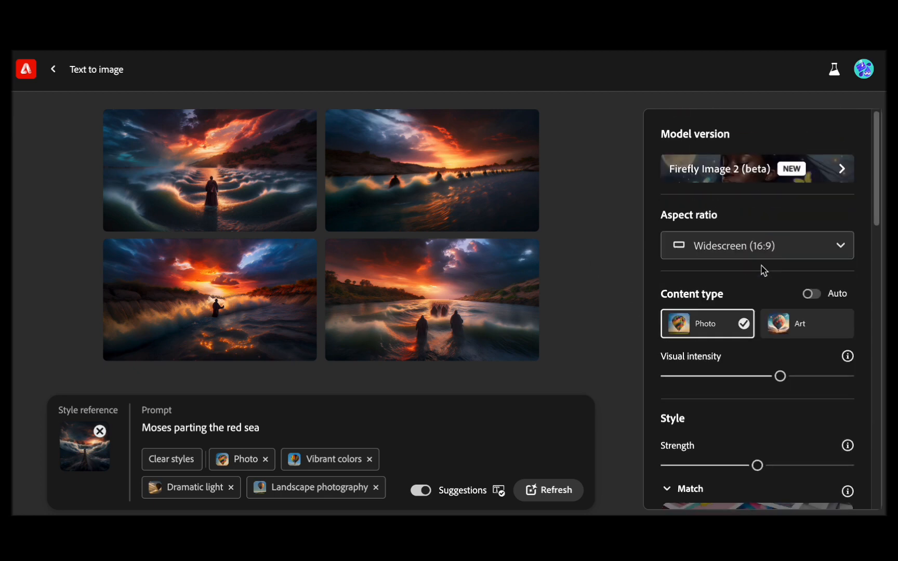
scroll(762, 266, "up", 10)
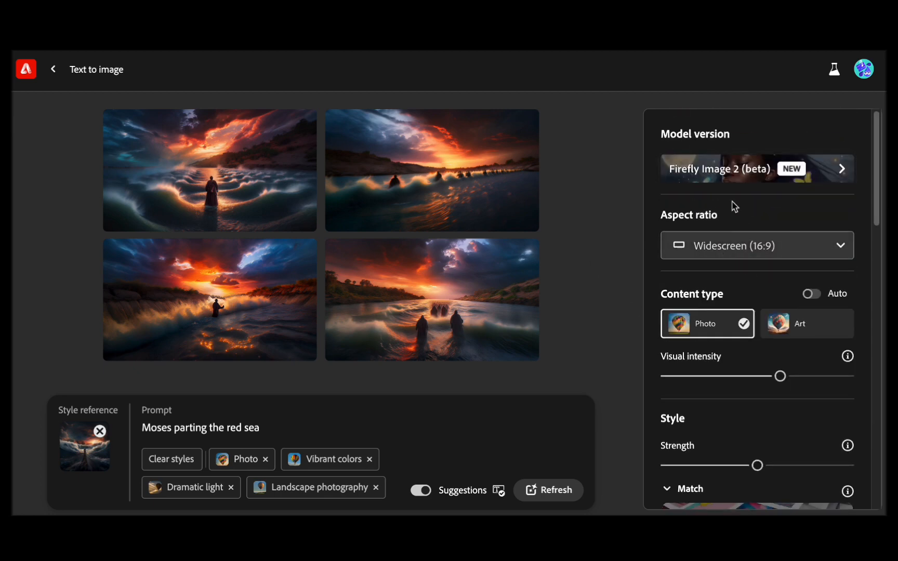
mouse_move(530, 323)
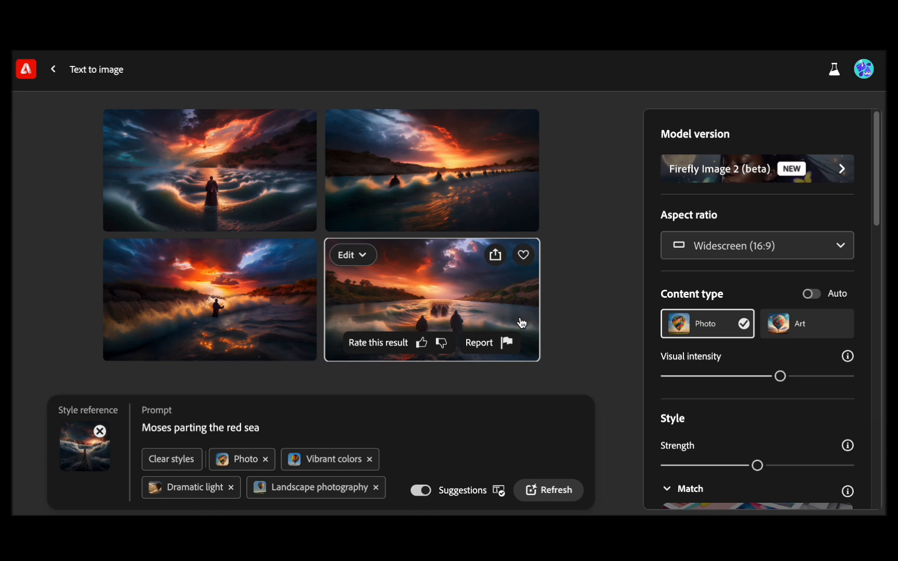
- Send the first generated image to Adobe Express for adding text, and dismiss the browser's notification request
mouse_move(220, 168)
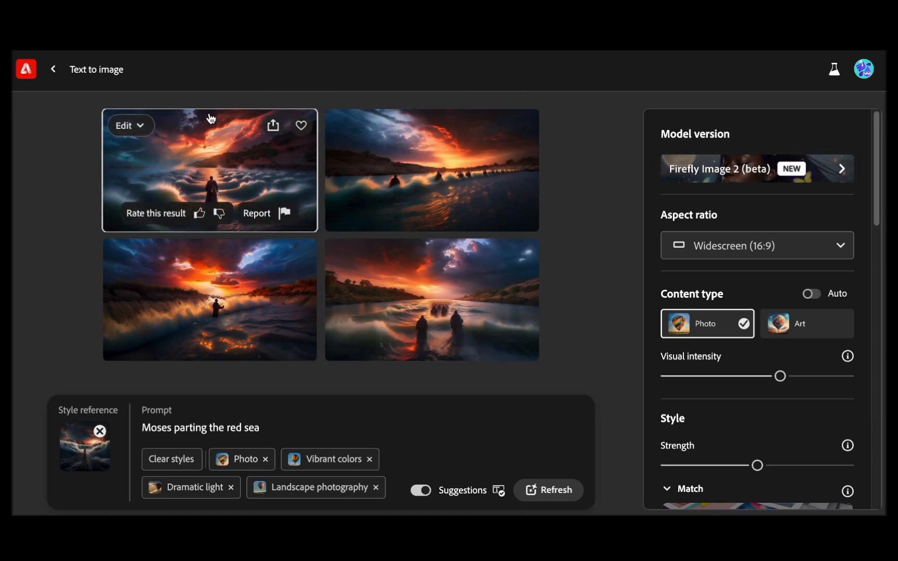
left_click(125, 128)
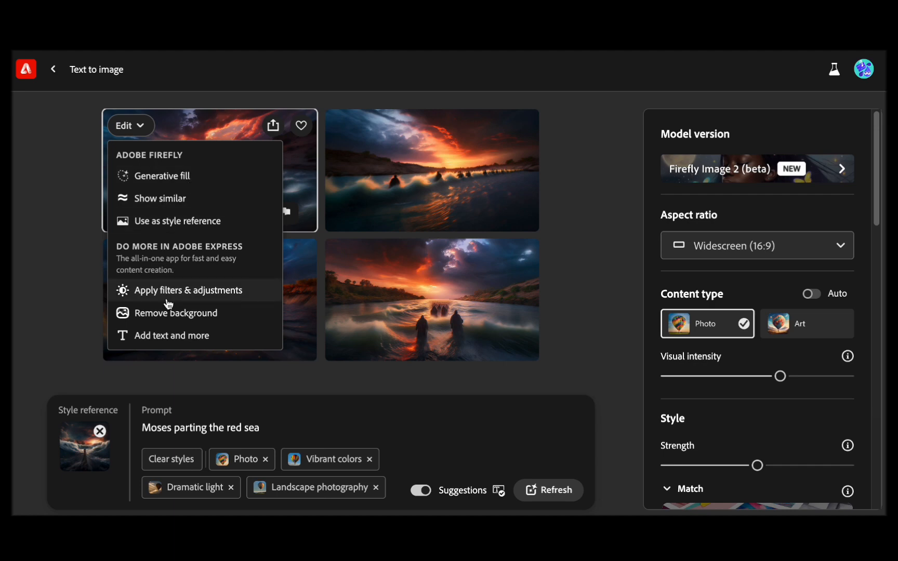
left_click(180, 339)
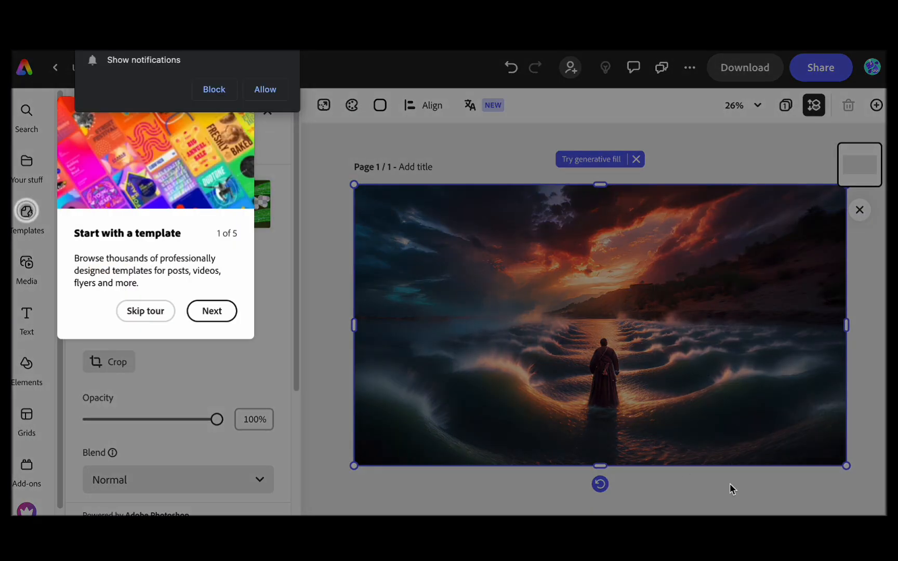
left_click(285, 36)
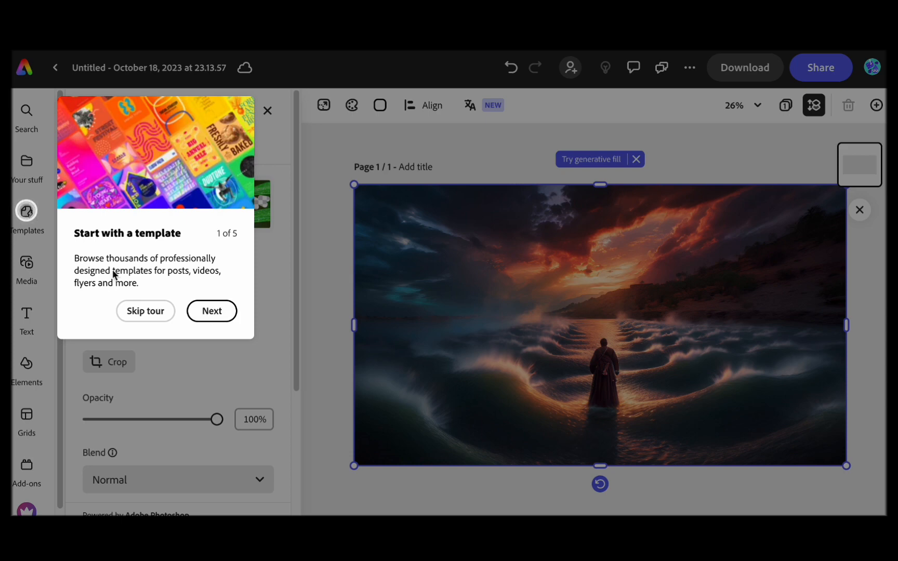
- Go through the five-part introductory tour of the editor and close it
left_click(211, 311)
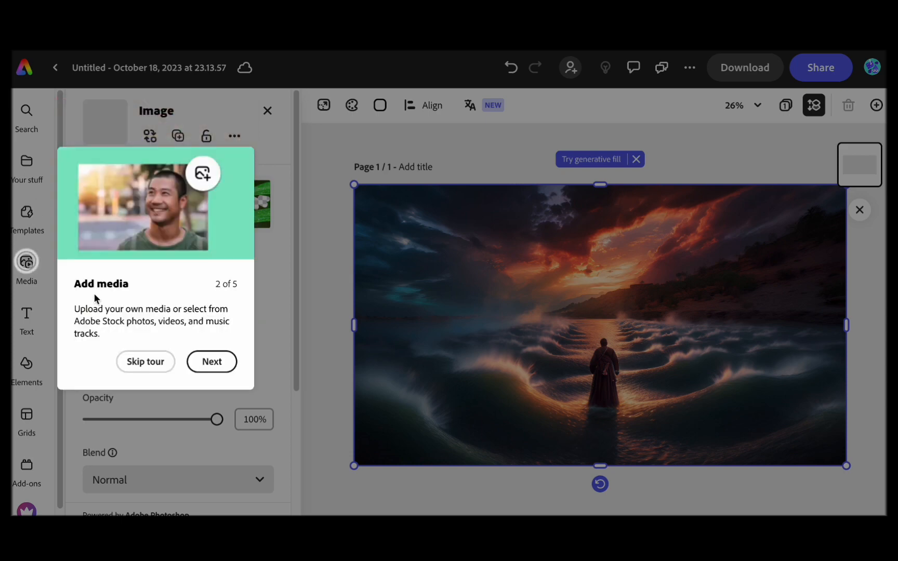
left_click(212, 362)
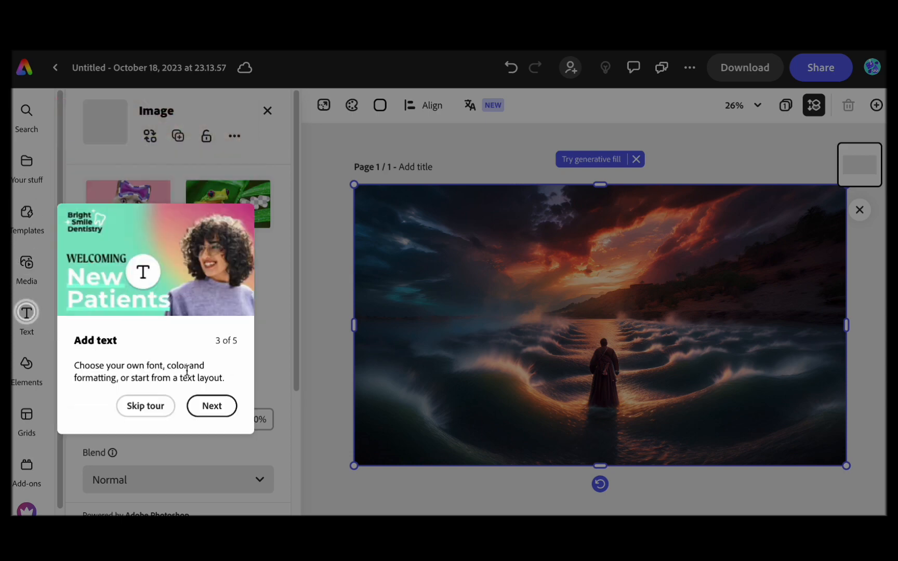
left_click(211, 406)
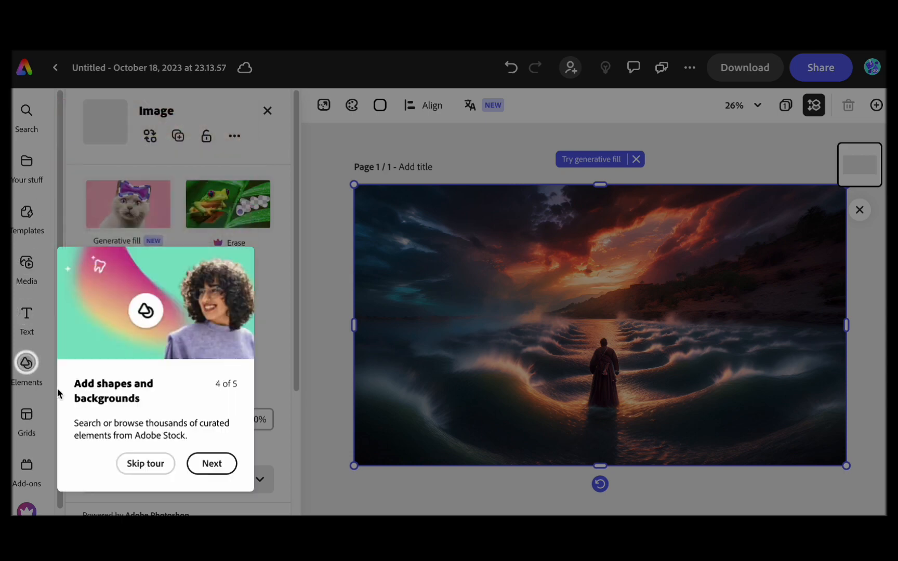
left_click(215, 468)
left_click(660, 176)
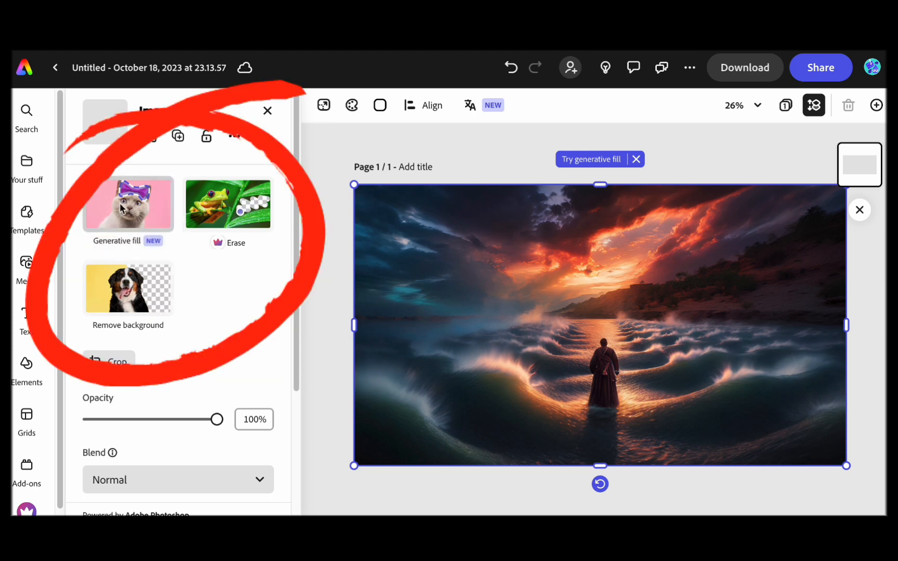
- Add the "Rise and Grind" text design from the Logos text templates to the page
scroll(173, 271, "down", 3)
scroll(173, 270, "down", 1)
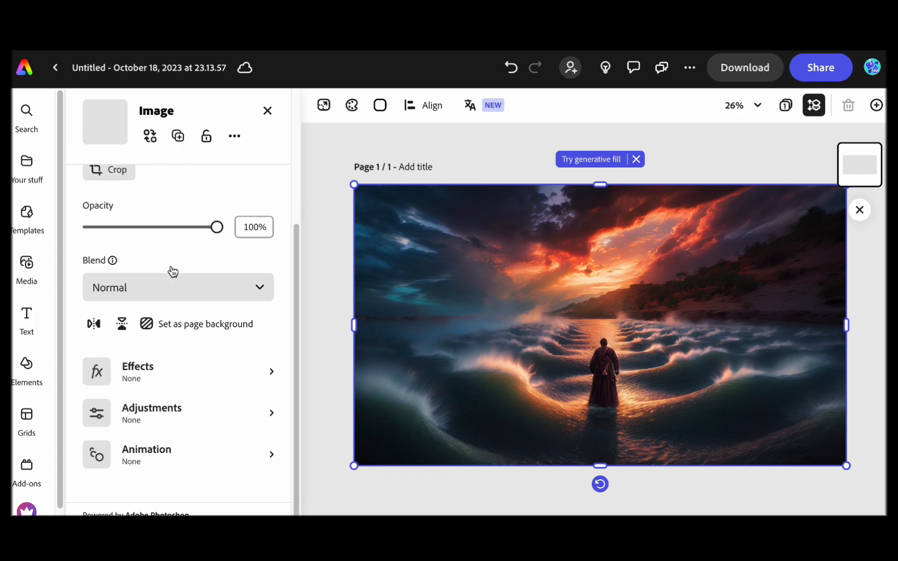
left_click(21, 320)
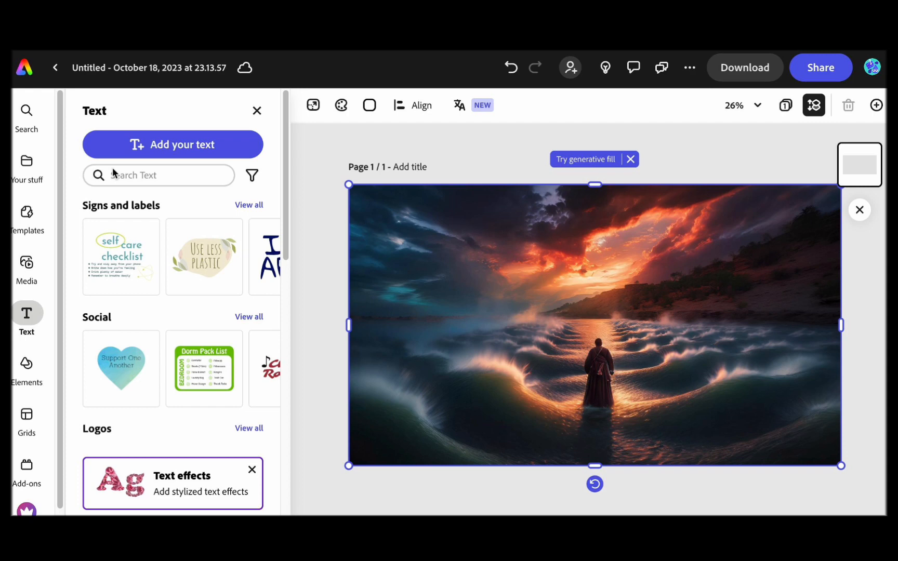
scroll(193, 349, "down", 2)
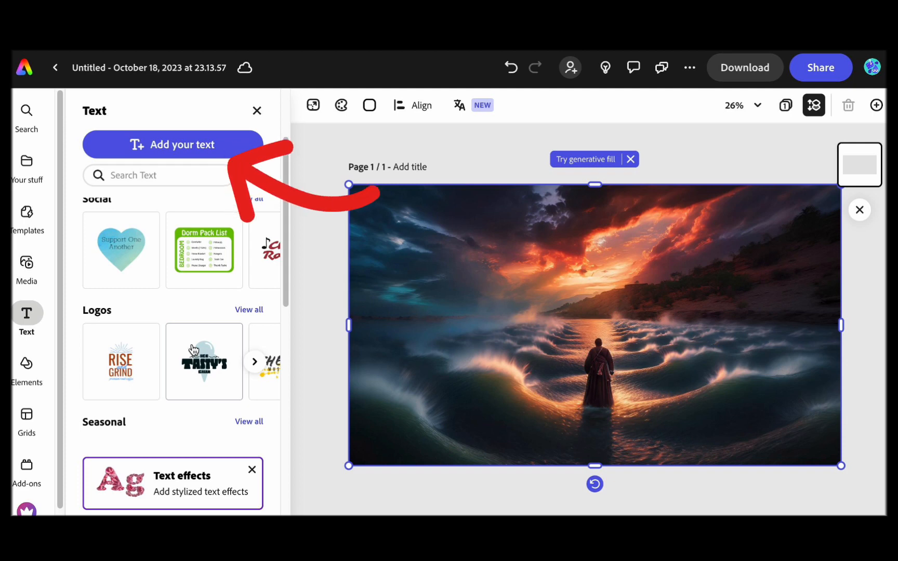
left_click(121, 361)
left_click(593, 293)
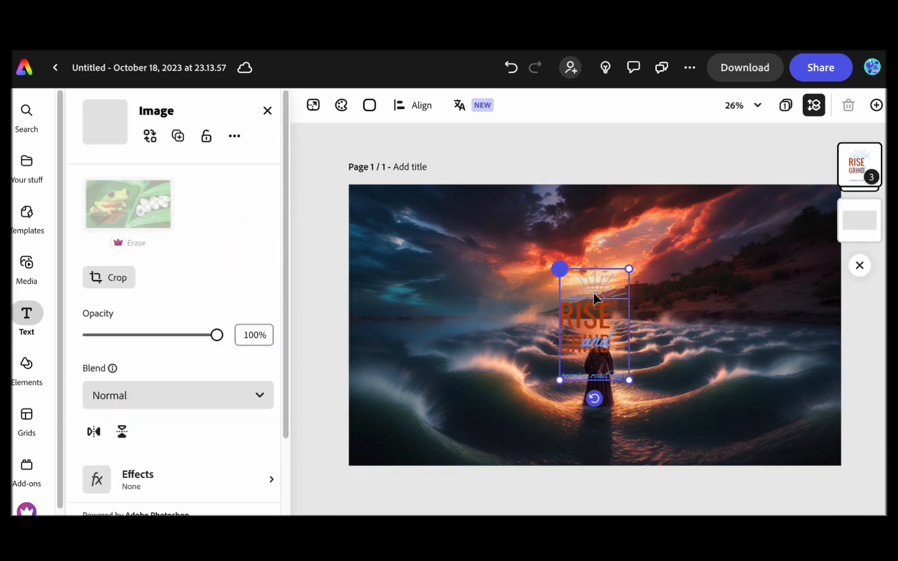
- Replace the template's RISE GRIND wording with PARTING on the first line and THE RED SEA on the second
double_click(602, 325)
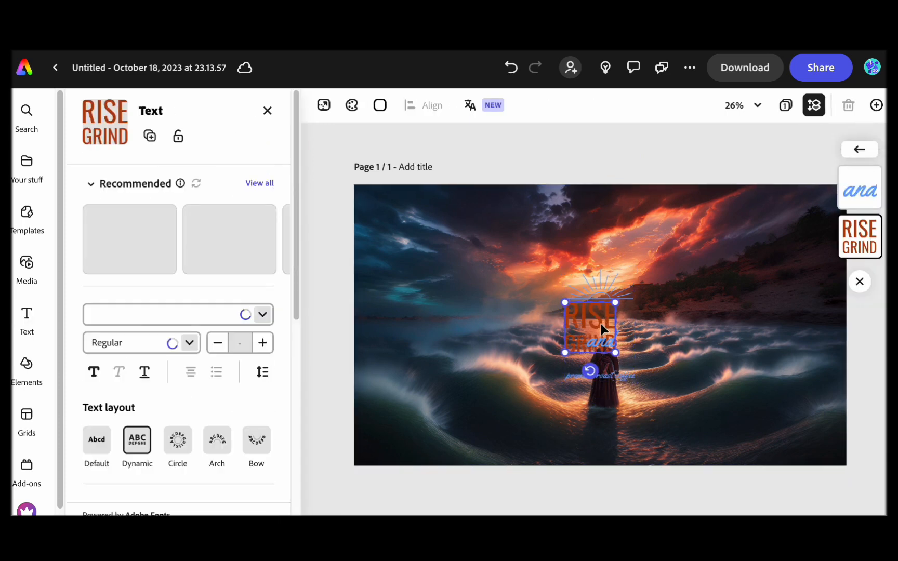
type("PARTING")
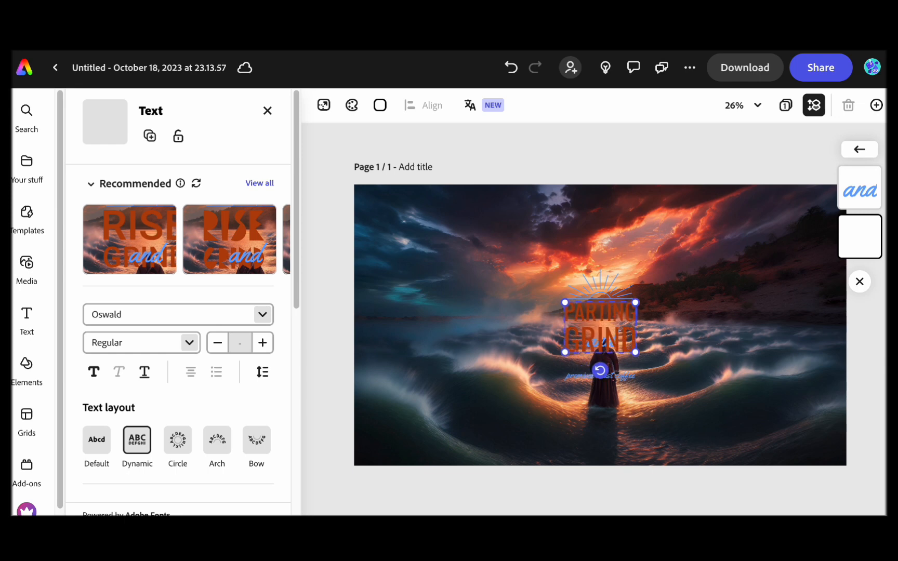
key("BackSpace")
key("BackSpace")
key("BackSpace")
key("BackSpace")
key("BackSpace")
type("THE RED SEA")
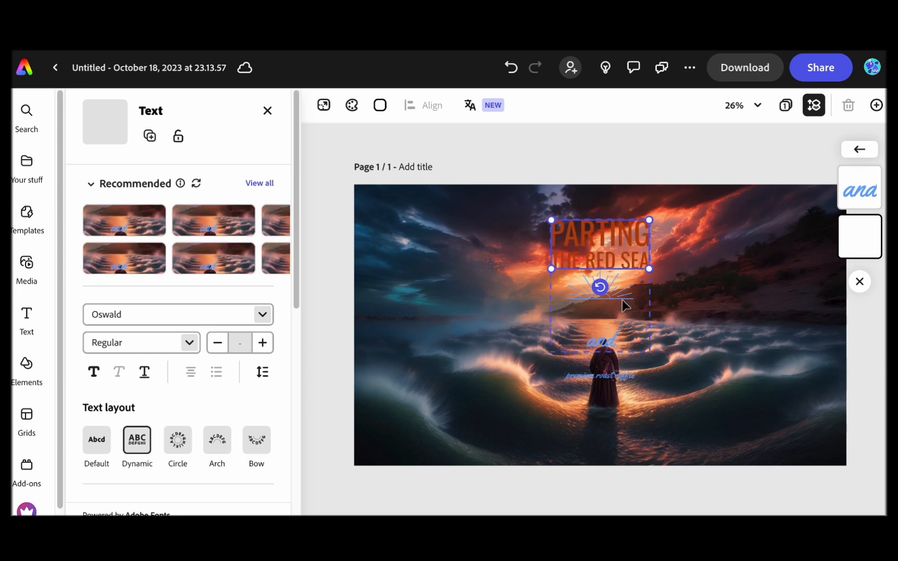
- Rearrange the text design with the sunburst above the title and the word "and" and the tagline directly beneath it
left_click(602, 209)
left_click_drag(601, 208, 602, 209)
left_click_drag(597, 342, 600, 277)
left_click(596, 342)
left_click_drag(610, 383, 612, 295)
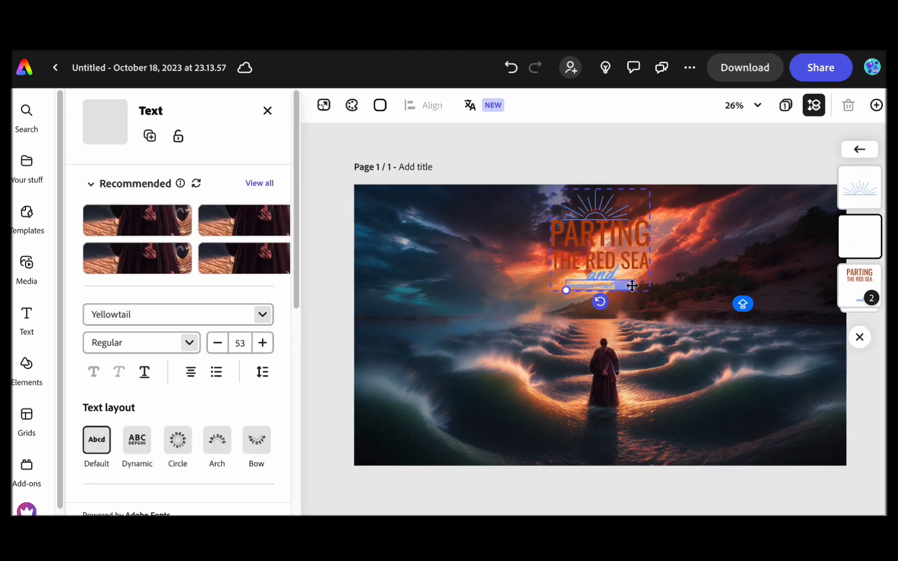
- Clear the small tagline text at the bottom of the text design
key("BackSpace")
key("BackSpace")
key("BackSpace")
key("BackSpace")
key("BackSpace")
key("BackSpace")
key("BackSpace")
key("BackSpace")
key("BackSpace")
key("BackSpace")
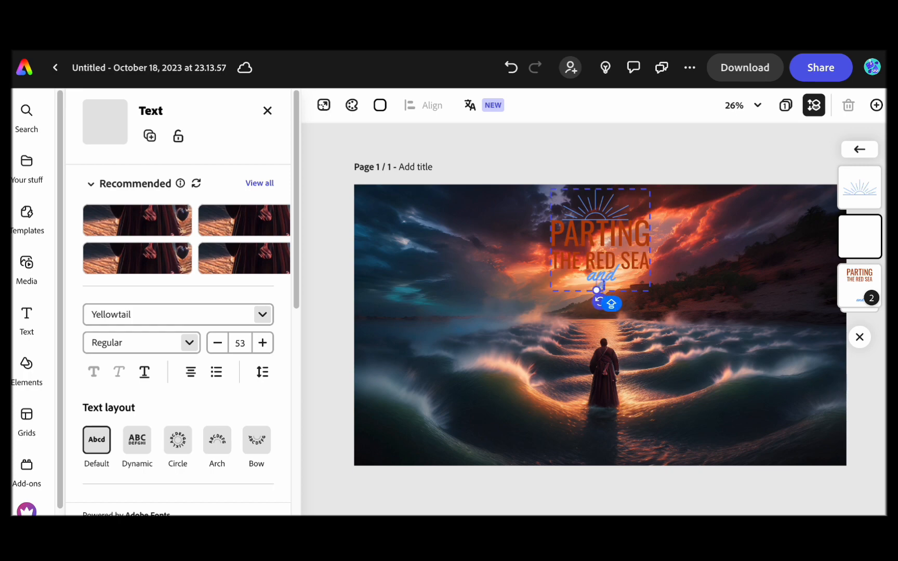
left_click(615, 305)
- Replace the word "and" with MOSES and widen its text box so it fits on one line
double_click(608, 276)
type("MOSES")
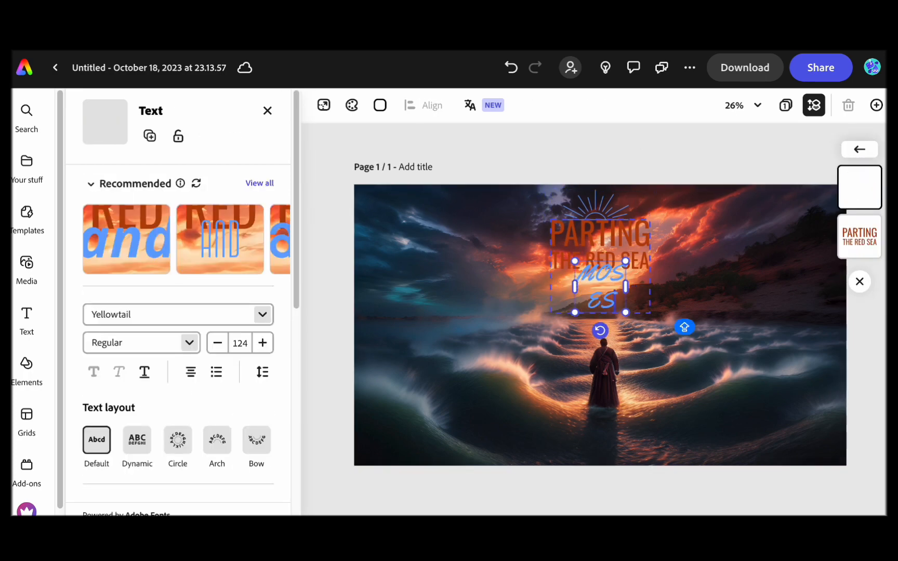
left_click_drag(577, 288, 540, 288)
left_click(531, 320)
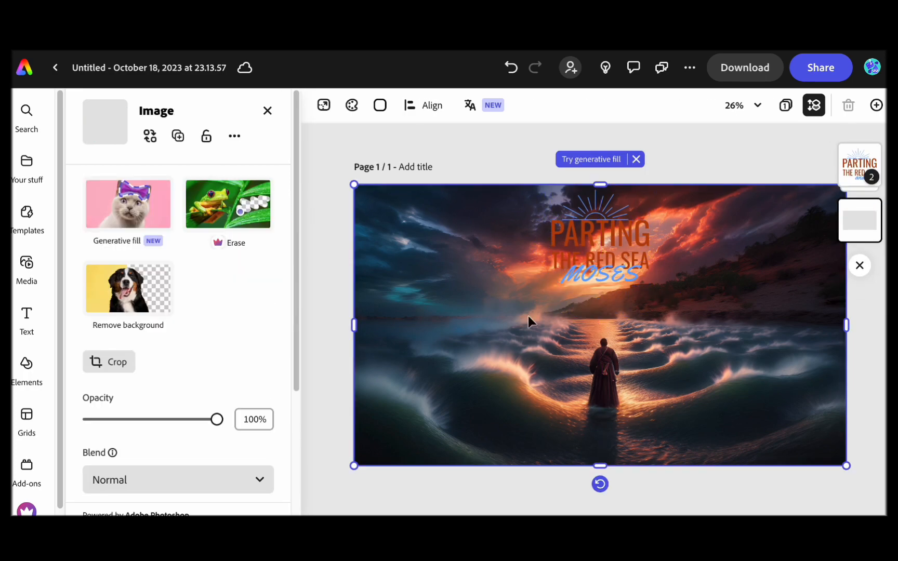
- Adjust the positions of the text design's parts, placing MOSES just below THE RED SEA and the sunburst centered above PARTING
left_click(606, 281)
left_click_drag(607, 281, 617, 283)
left_click(600, 215)
left_click_drag(600, 215, 608, 215)
left_click(627, 280)
left_click_drag(630, 279, 625, 287)
left_click(618, 239)
left_click_drag(651, 220, 651, 217)
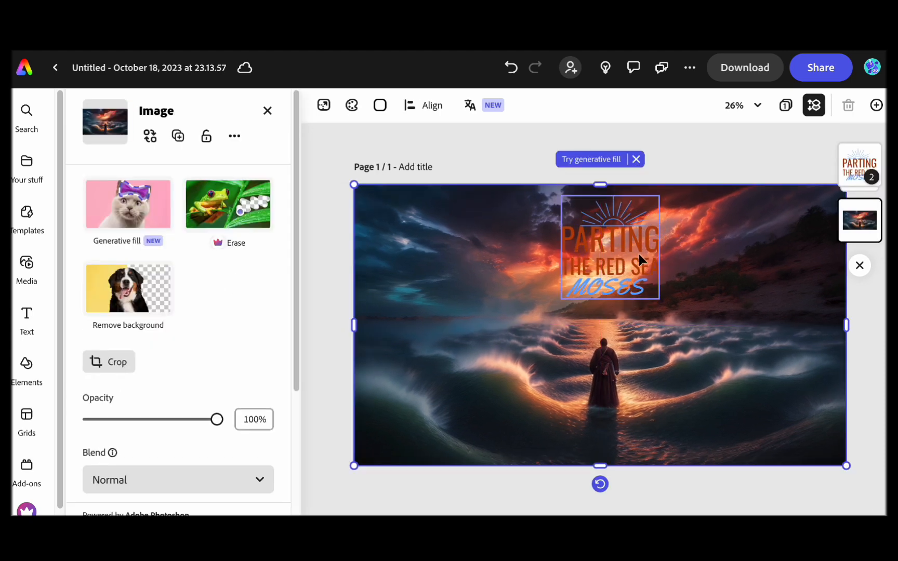
- Browse the list of available add-ons for the design
left_click(26, 465)
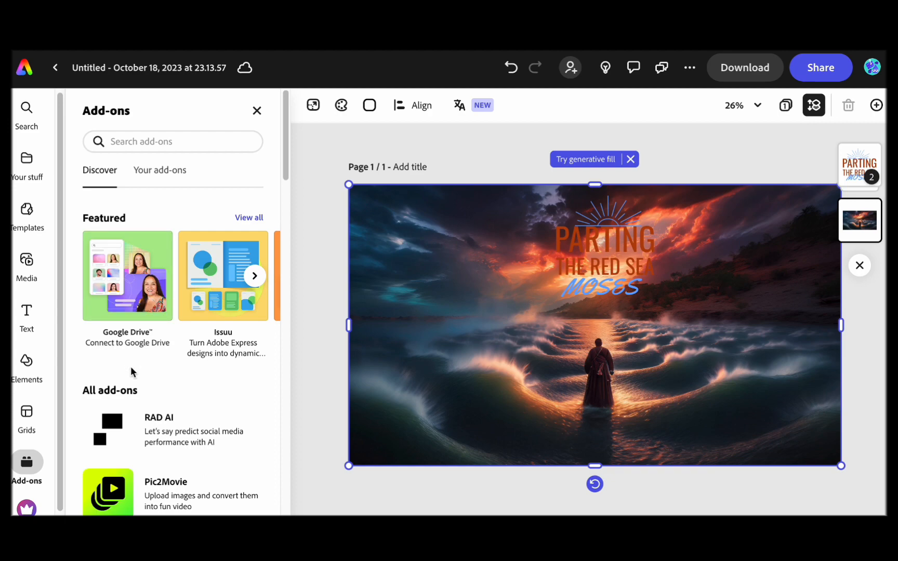
scroll(145, 392, "down", 3)
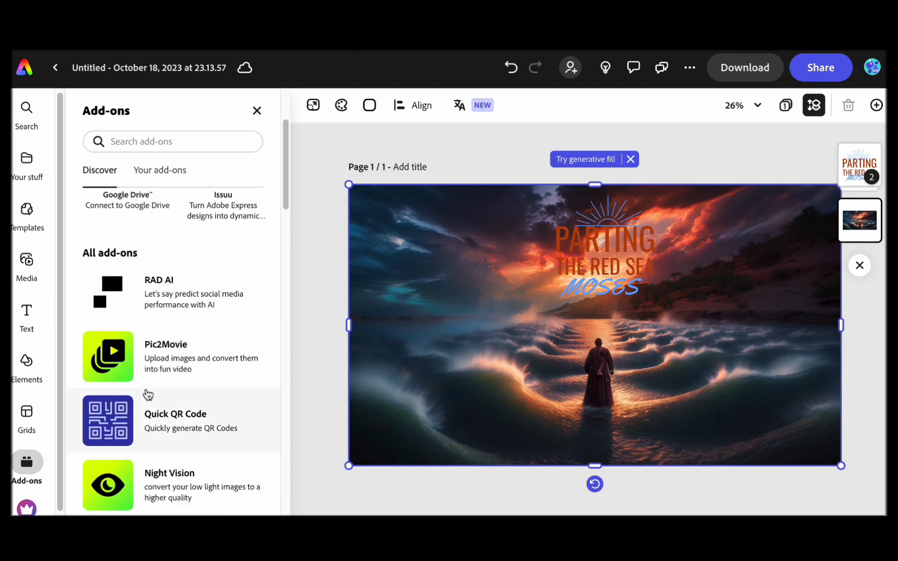
scroll(148, 395, "down", 10)
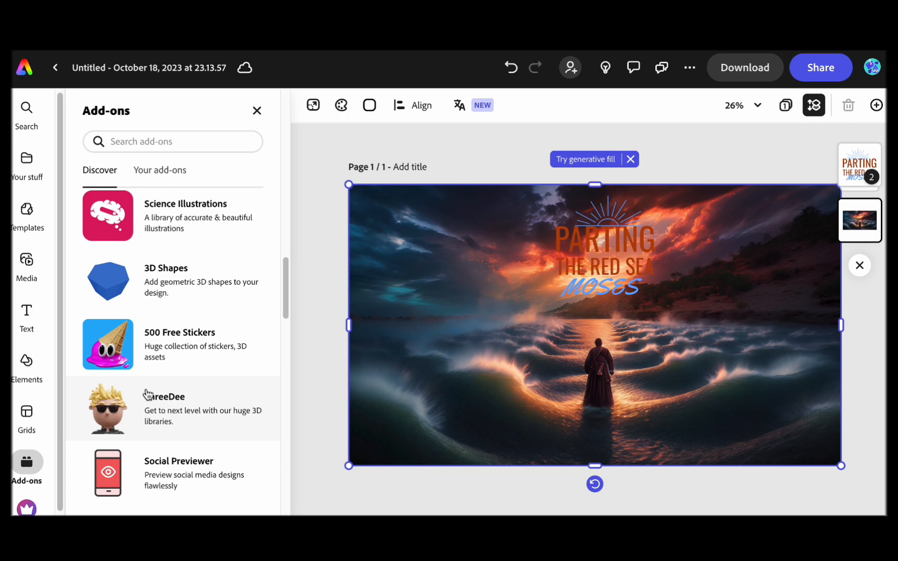
scroll(146, 395, "down", 5)
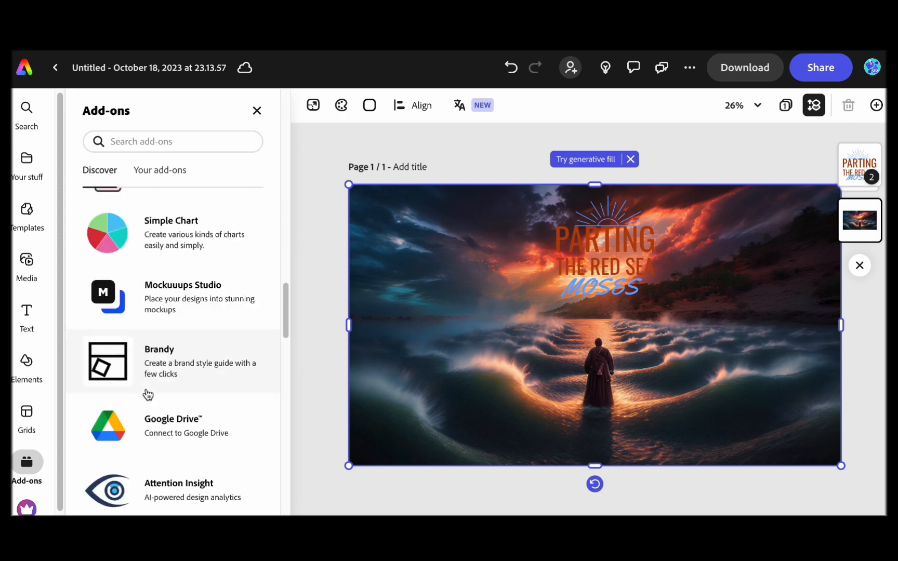
- Try the Darken, Tint and Colorize effects on the background image, and apply a black-and-white effect
left_click(353, 398)
scroll(198, 369, "down", 4)
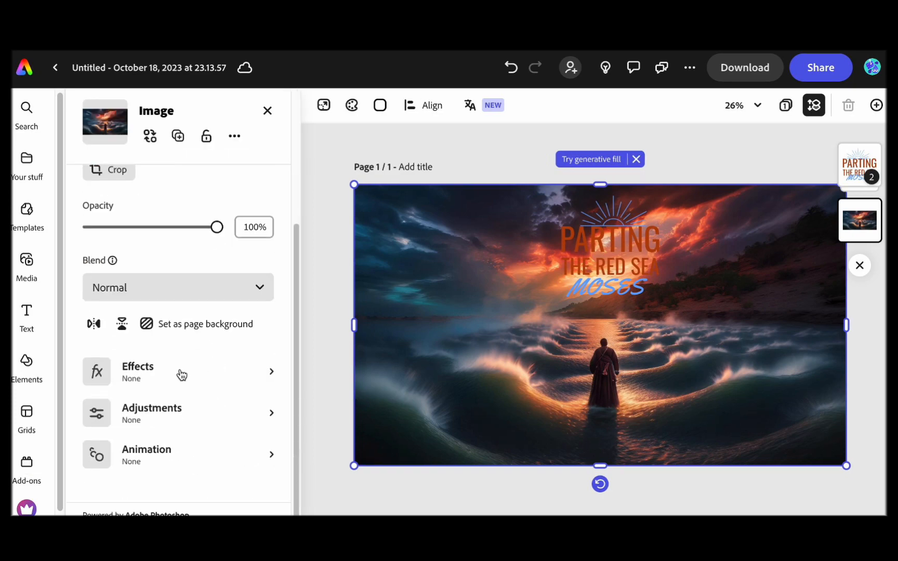
left_click(181, 375)
left_click(239, 223)
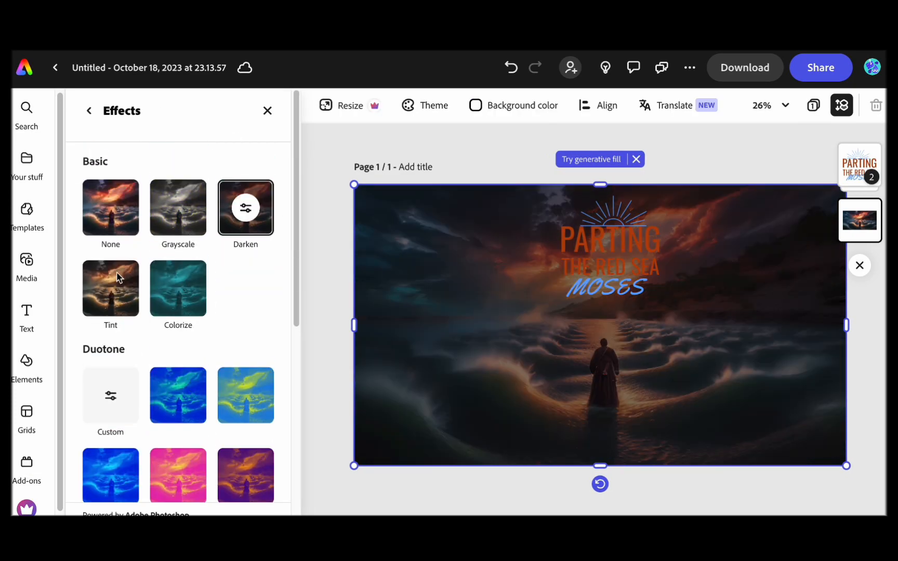
left_click(119, 277)
left_click(195, 296)
scroll(222, 412, "down", 1)
left_click(180, 179)
- Move the whole text design slightly lower on the page and deselect it
left_click(730, 156)
mouse_move(604, 258)
left_mouse_down()
mouse_move(594, 262)
mouse_move(598, 271)
left_mouse_up()
left_click(578, 156)
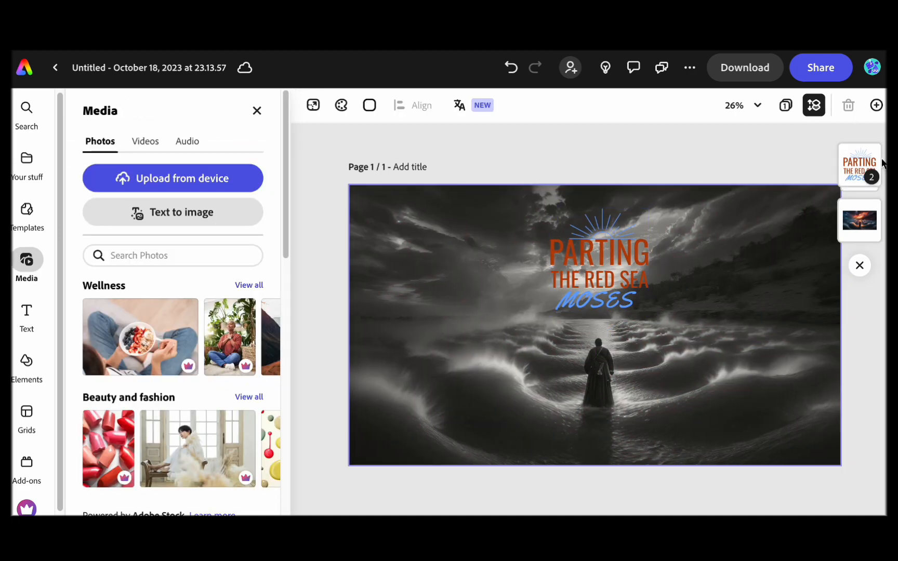
- Download the Parting the Red Sea design as a PNG image
left_click(762, 70)
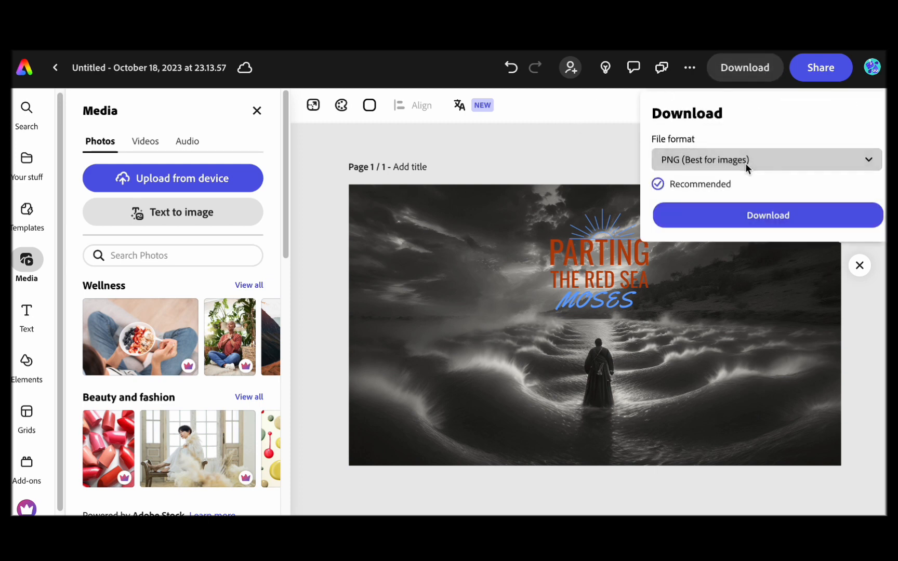
left_click(746, 164)
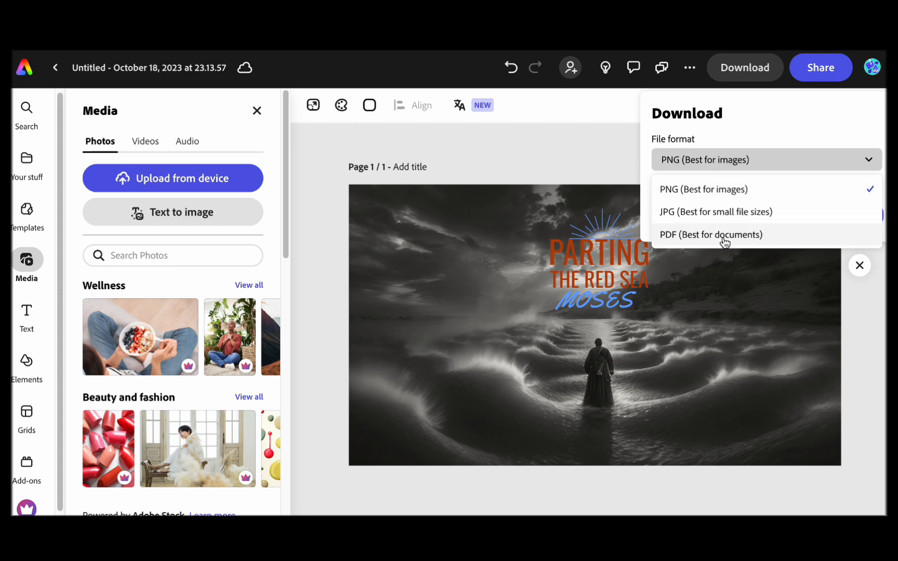
left_click(725, 190)
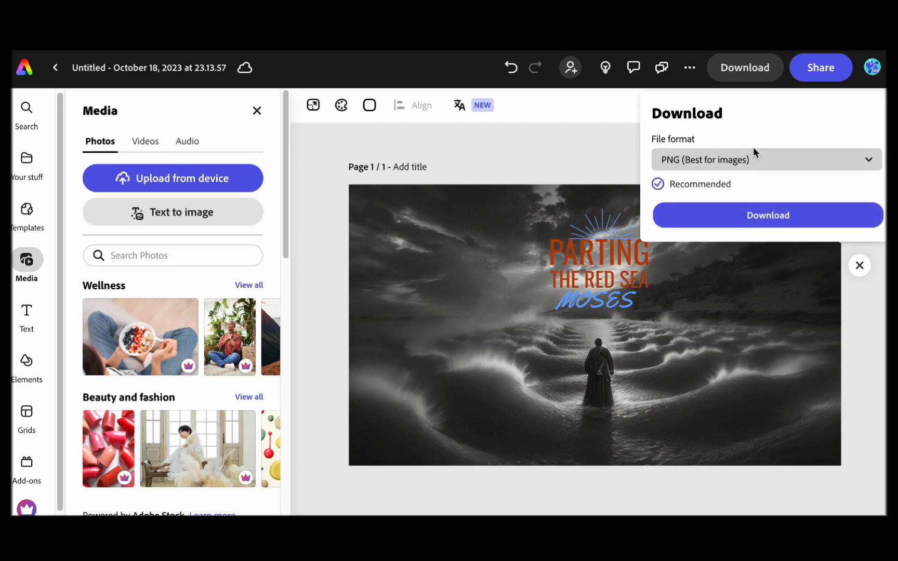
left_click(755, 216)
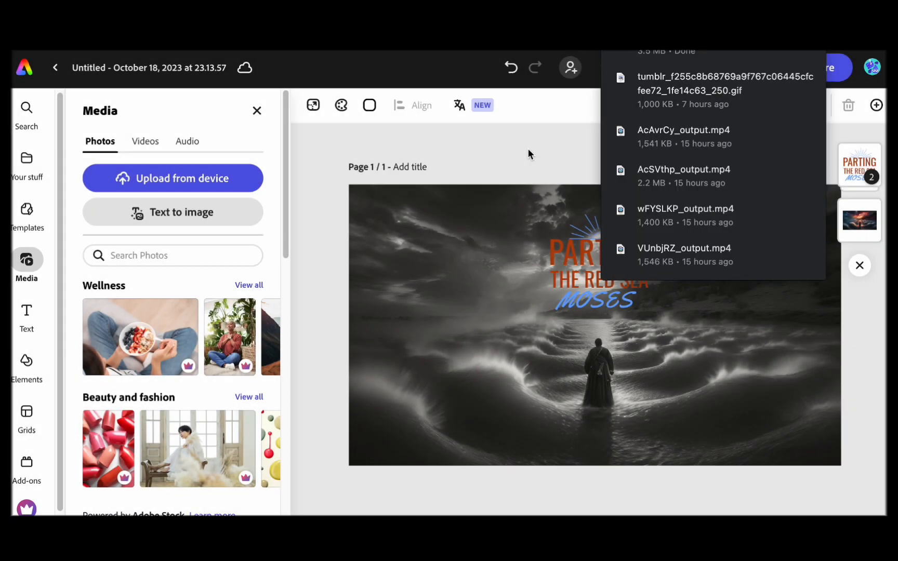
left_click(463, 269)
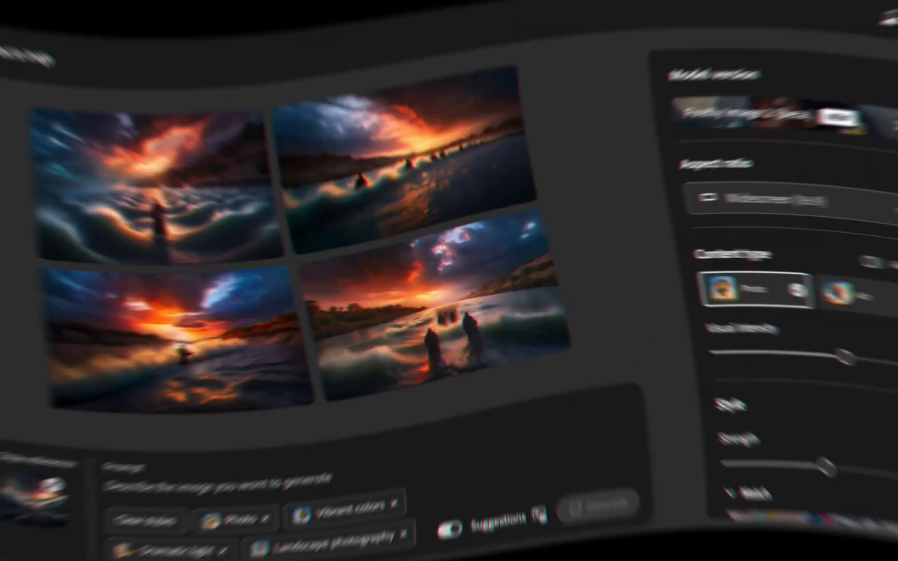
- Return to Firefly's text-to-image page and enter the prompt "cyberpunk portrait of dog sitting under the tree"
type("cyber")
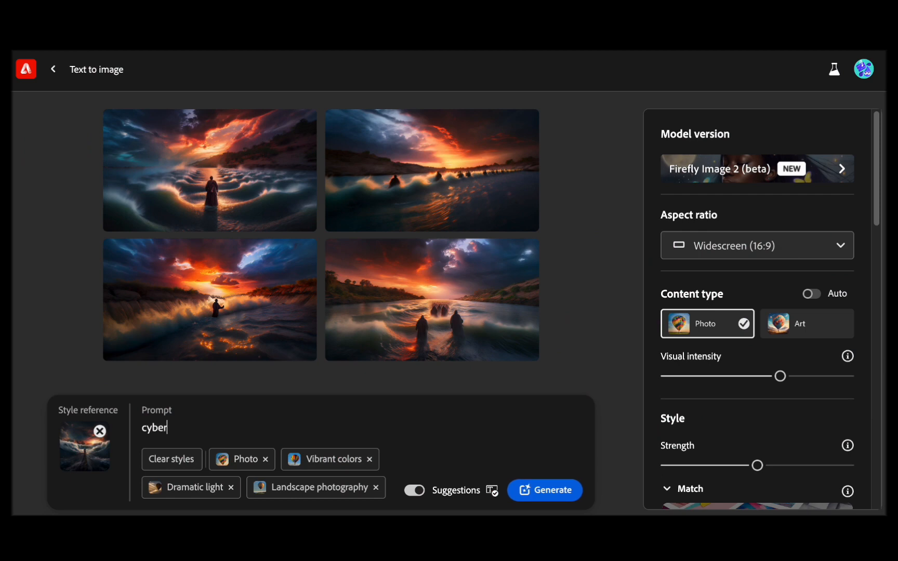
type("punk")
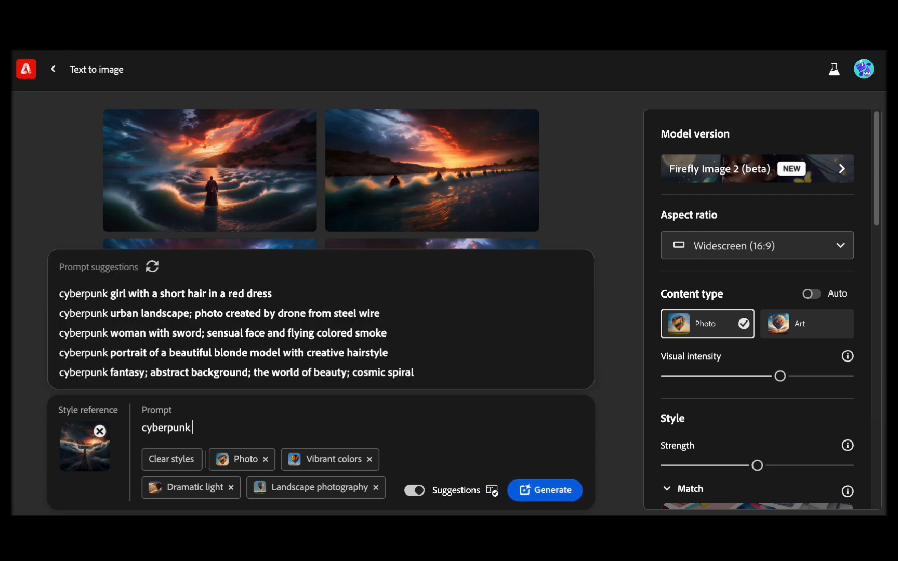
type(" portrait of dog siti")
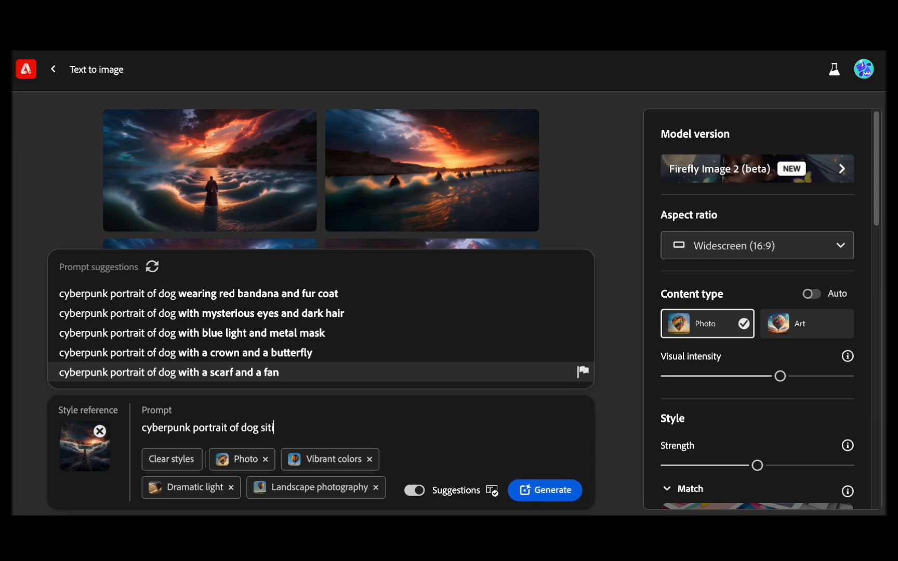
type("ng under the tree")
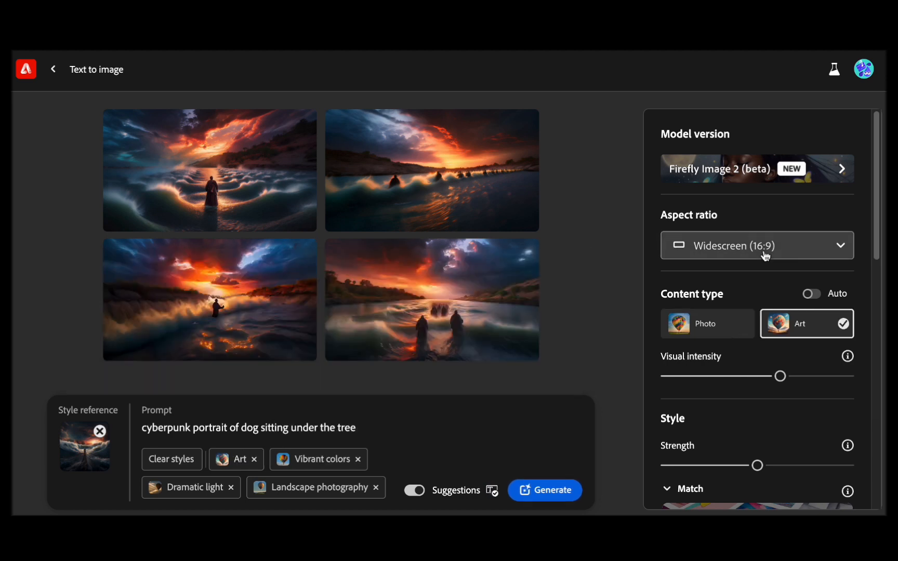
- Set the content type to Art, the aspect ratio to Landscape (4:3), and apply the Digital art effect
left_click(763, 255)
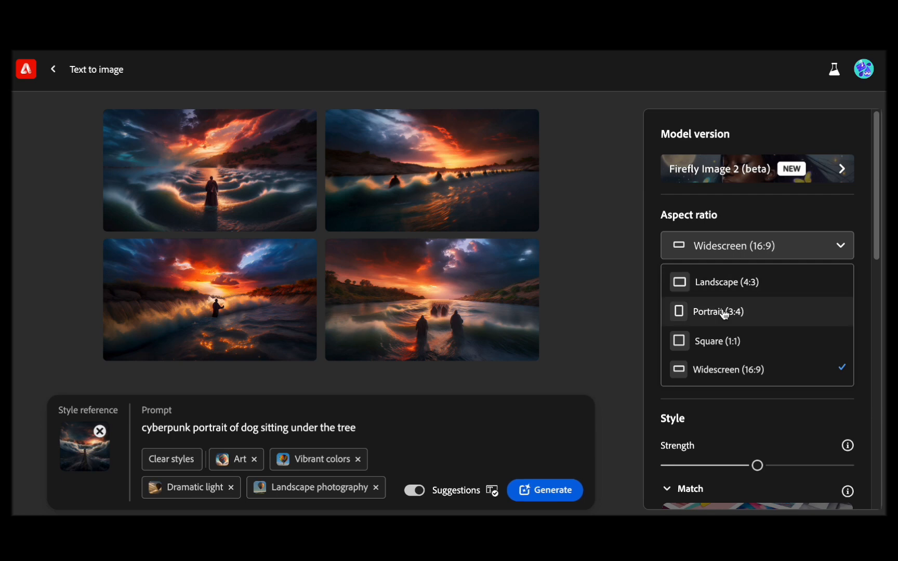
left_click(723, 282)
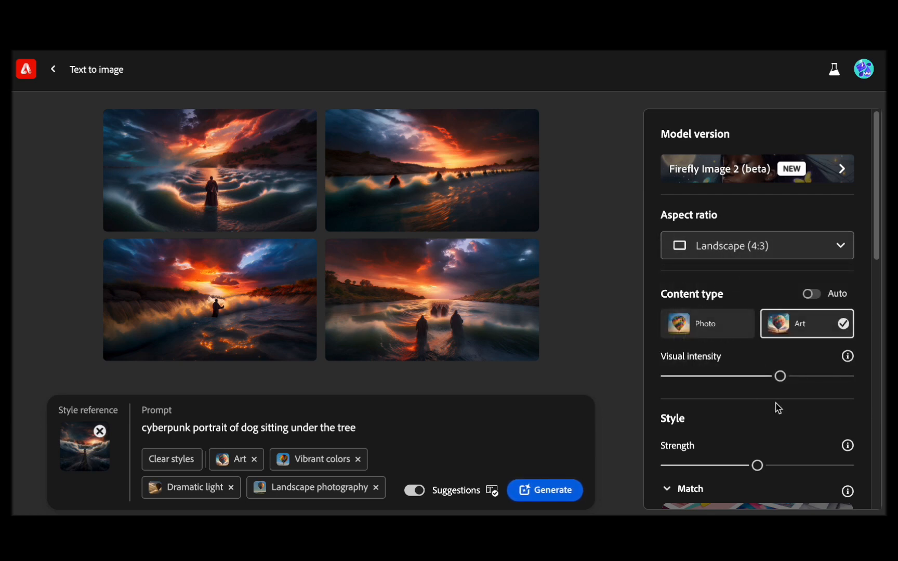
scroll(774, 410, "down", 7)
scroll(742, 429, "down", 3)
left_click(757, 332)
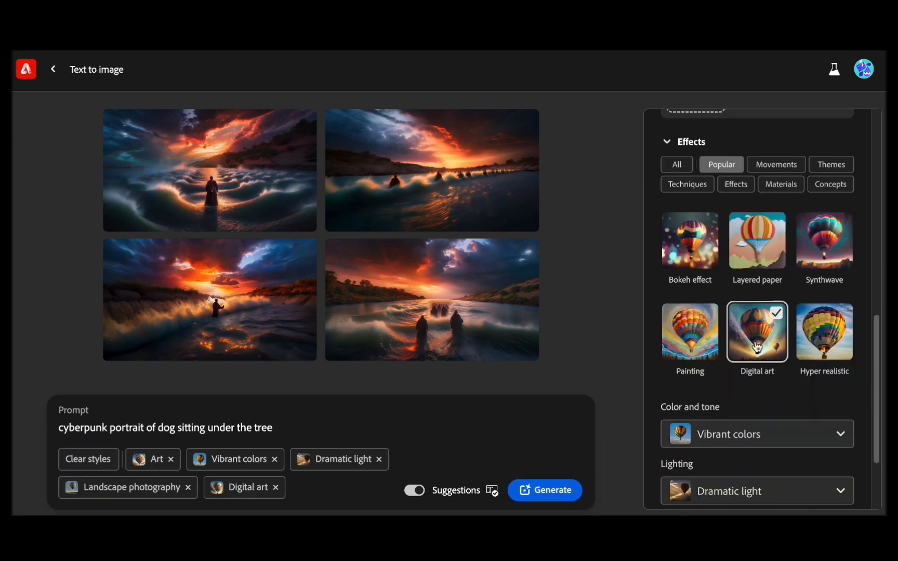
- Choose Surreal lighting and a Closeup composition, and generate the dog images
left_click(752, 404)
left_click(733, 368)
left_click(758, 459)
left_click(714, 117)
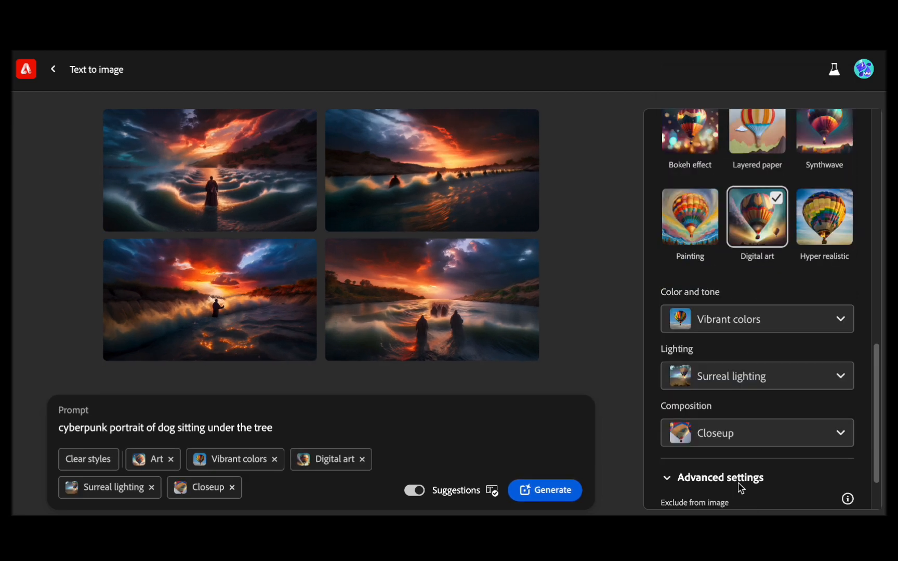
left_click(566, 490)
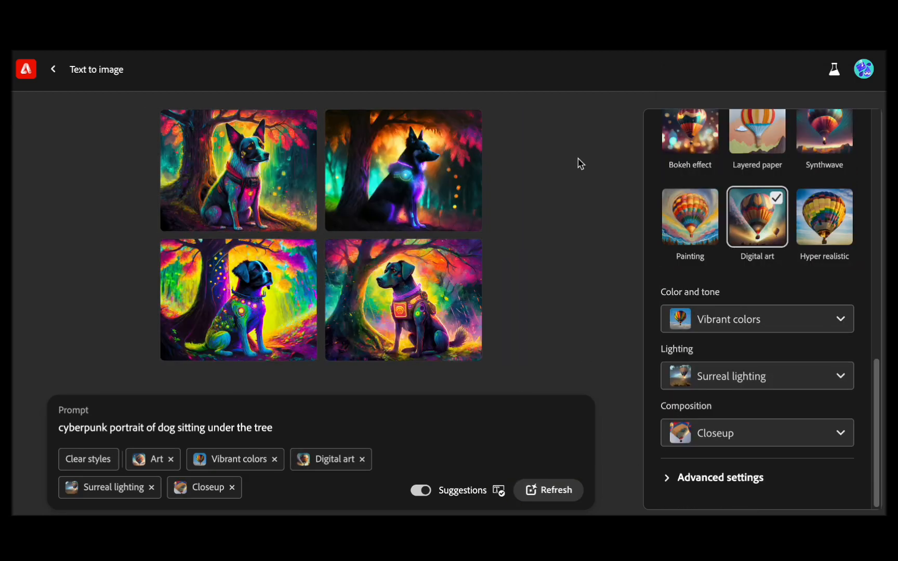
- View the four generated dog images one after another at enlarged size
left_click(236, 161)
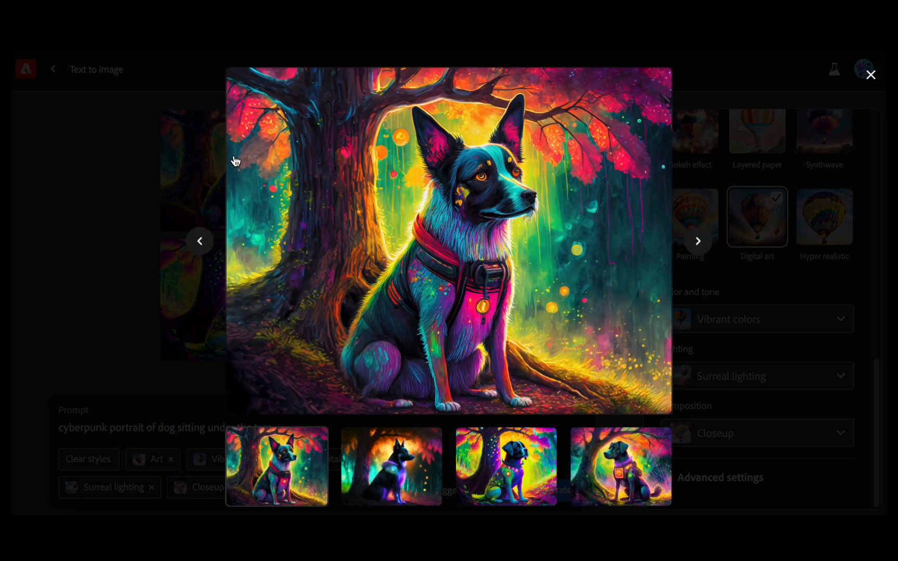
left_click(700, 243)
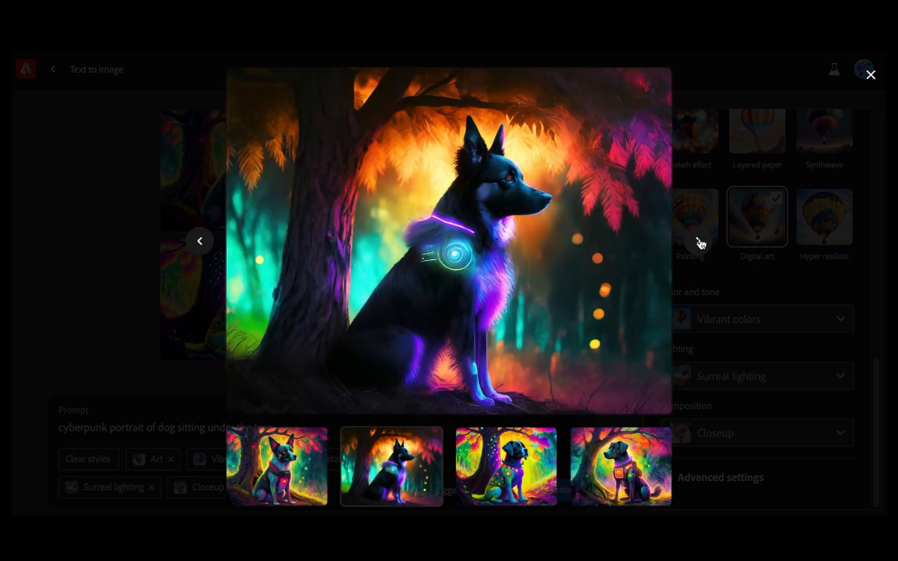
left_click(699, 243)
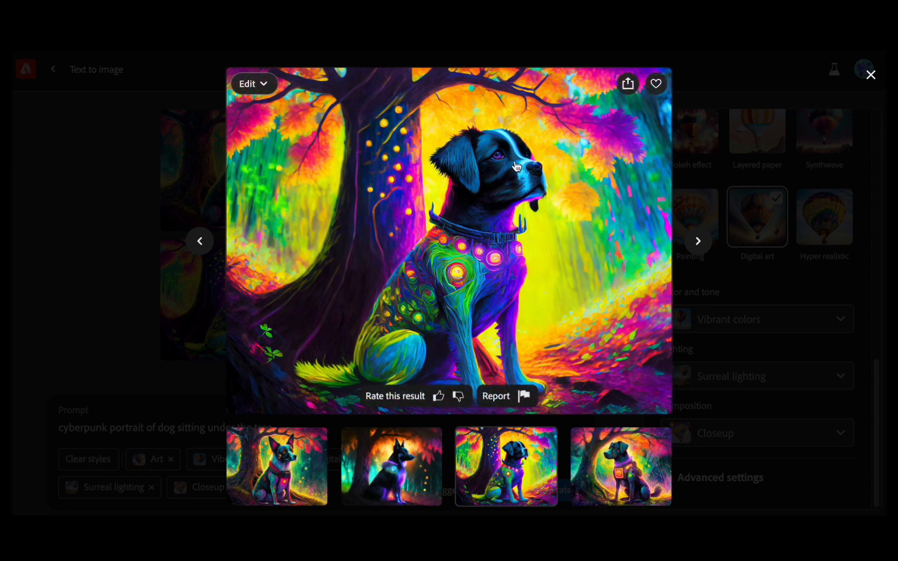
left_click(698, 242)
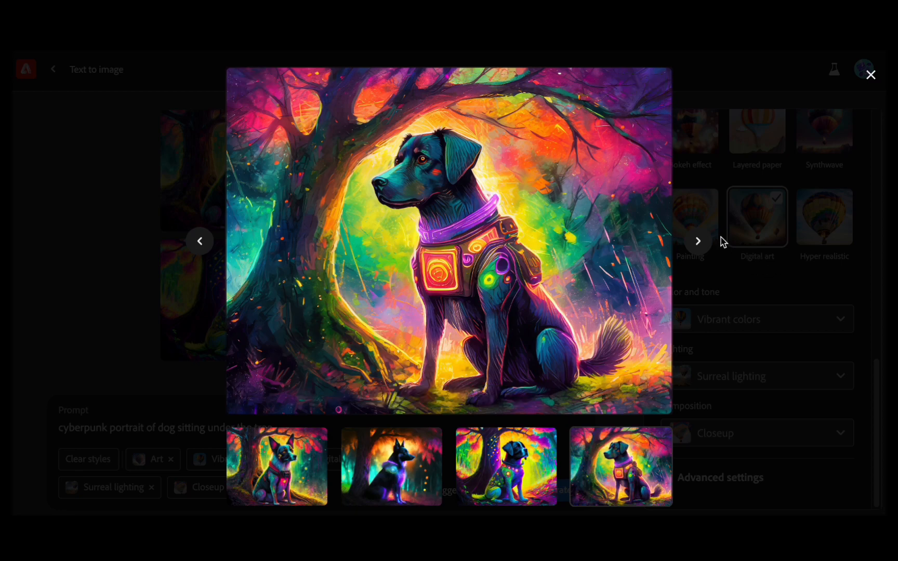
left_click(699, 243)
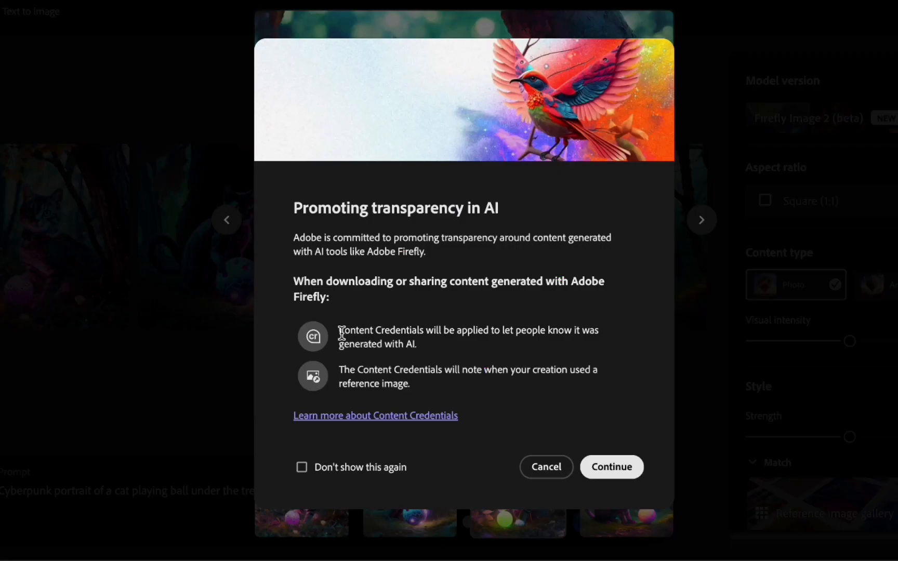
- Read the two Content Credentials statements in the AI transparency notice, highlighting each one
left_click_drag(342, 333, 415, 339)
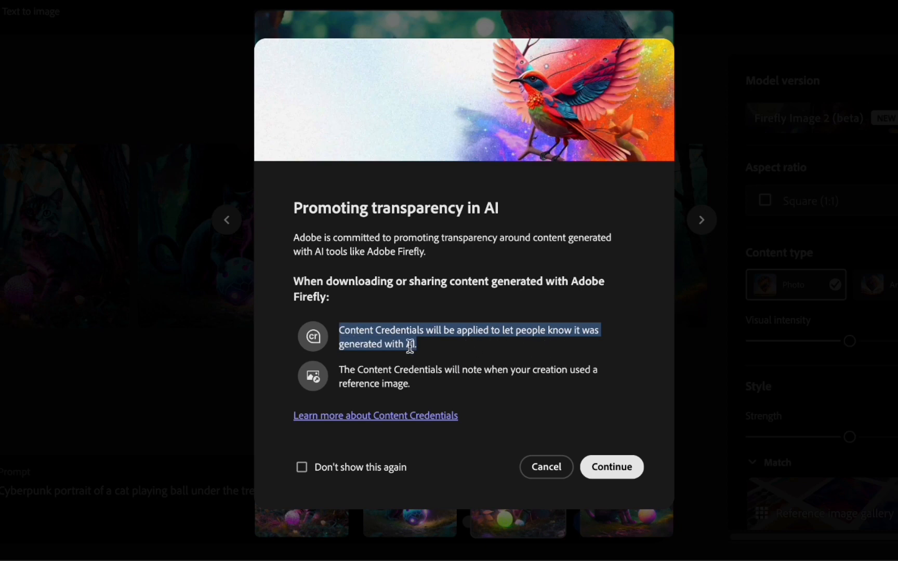
left_click(366, 366)
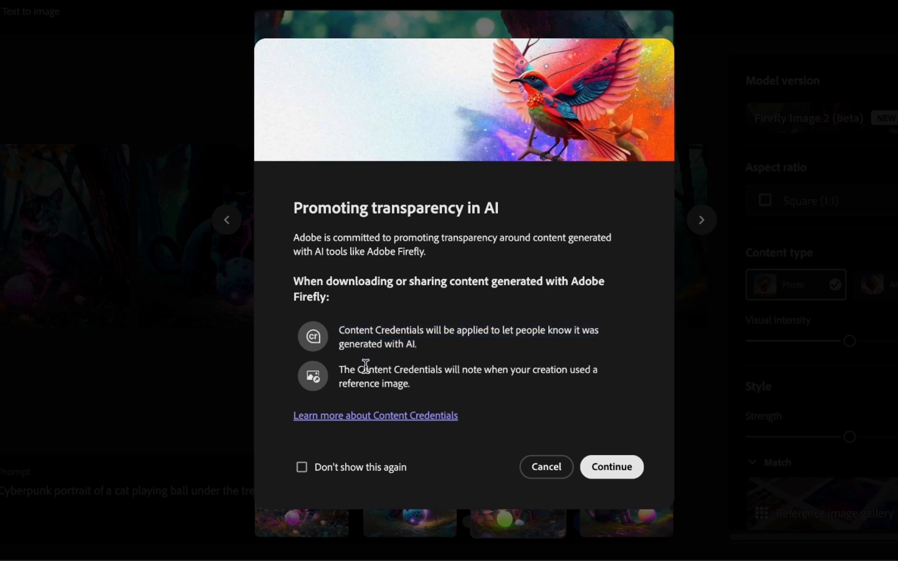
left_click_drag(338, 373, 422, 403)
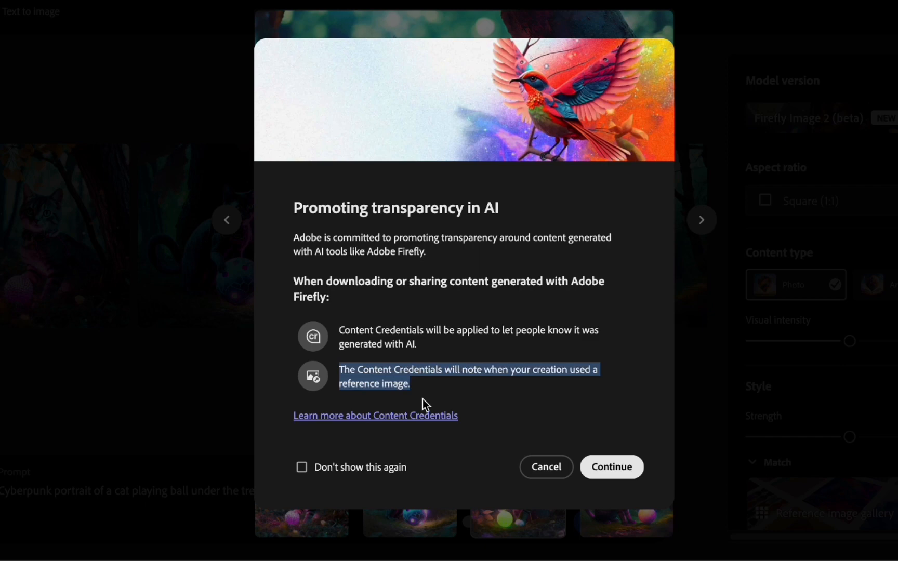
left_click(438, 350)
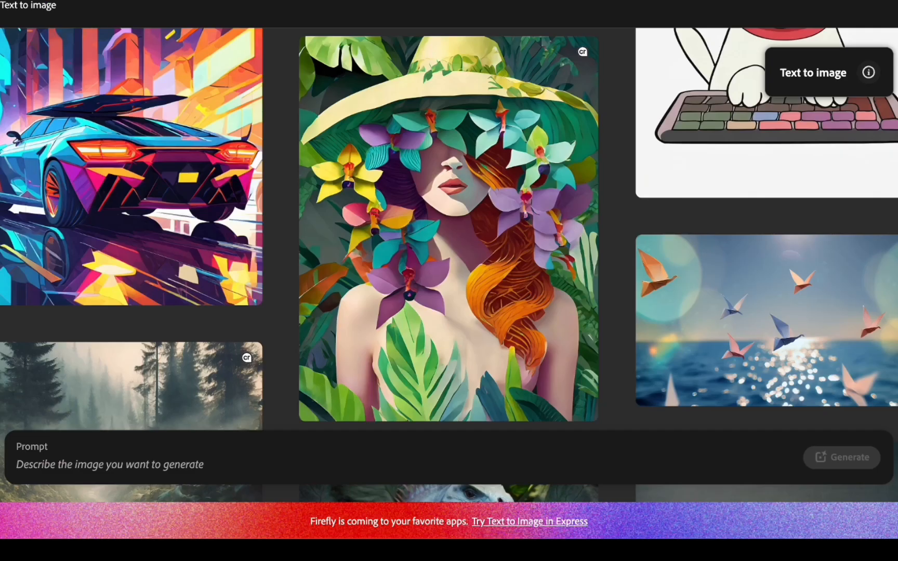
- Browse the text-to-image gallery of sample images for inspiration
scroll(586, 229, "up", 15)
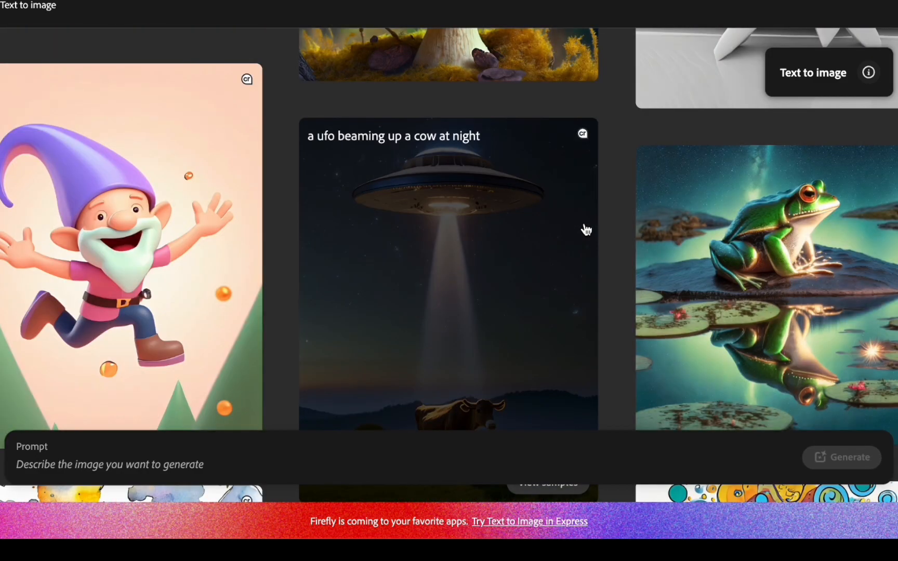
scroll(456, 166, "up", 10)
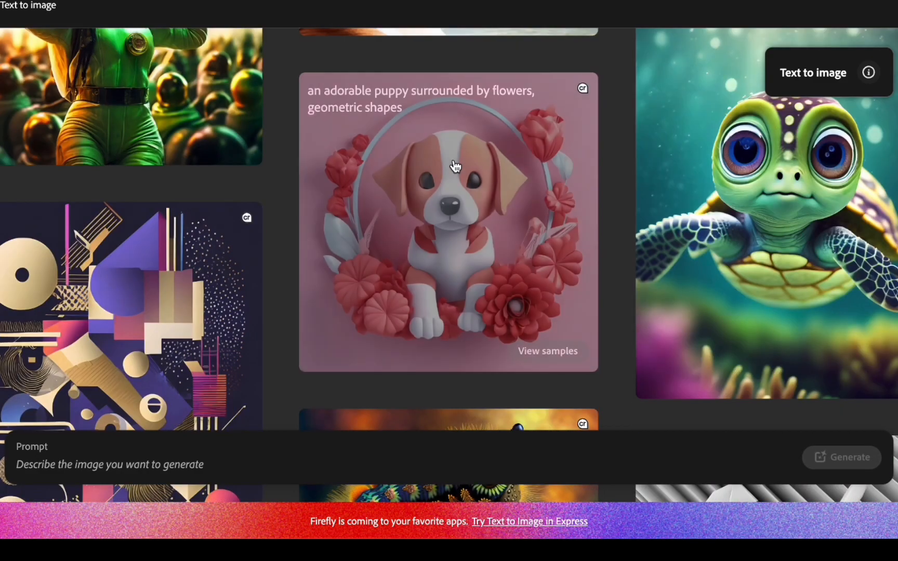
scroll(456, 166, "up", 10)
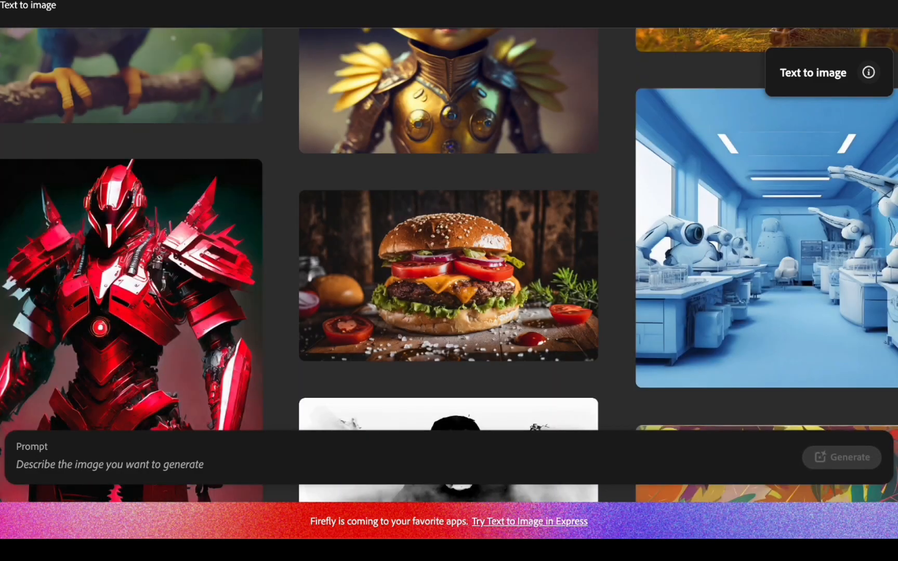
scroll(449, 228, "up", 10)
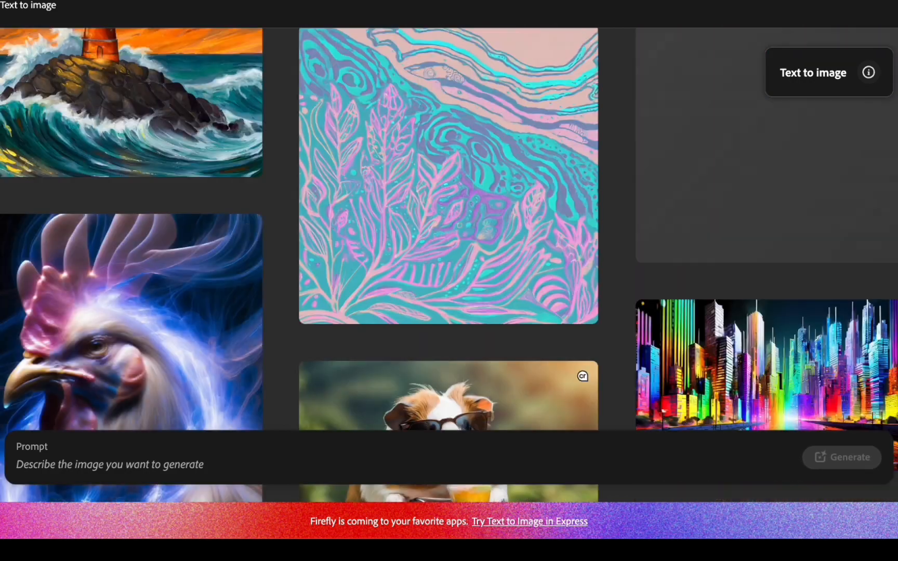
scroll(449, 229, "up", 10)
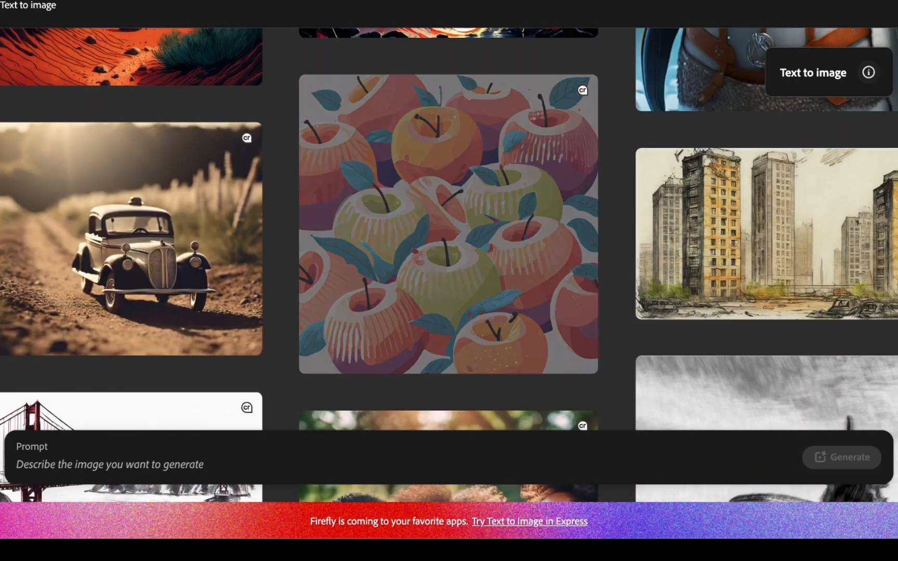
scroll(449, 229, "up", 5)
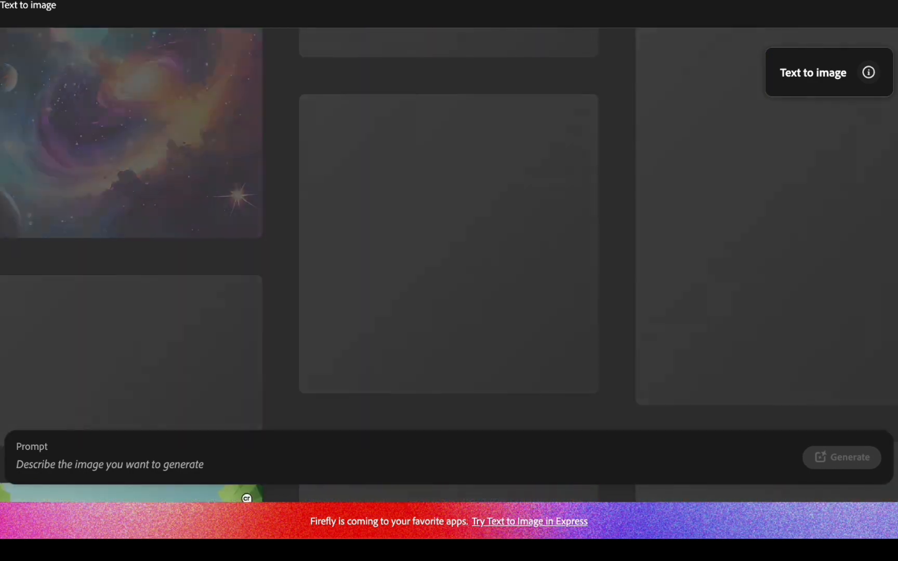
scroll(449, 228, "up", 5)
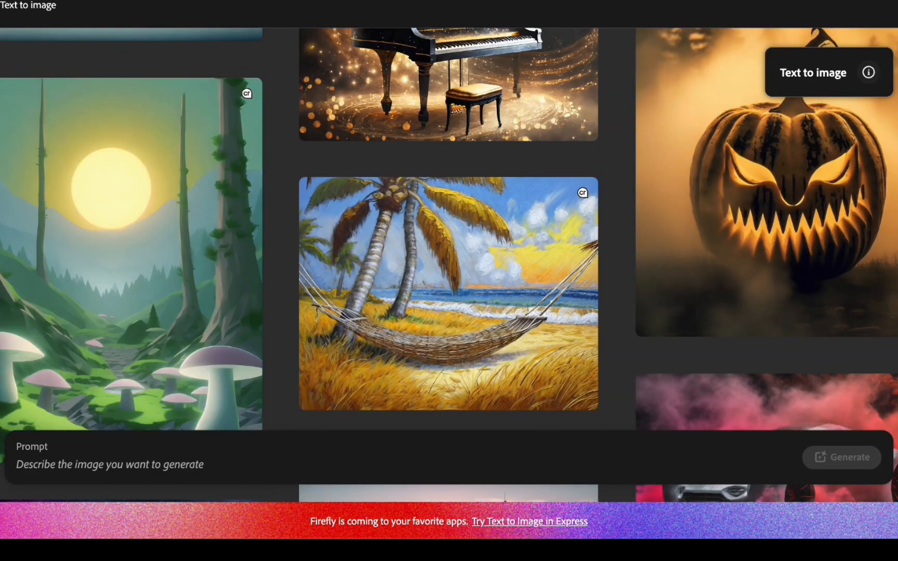
scroll(449, 228, "up", 10)
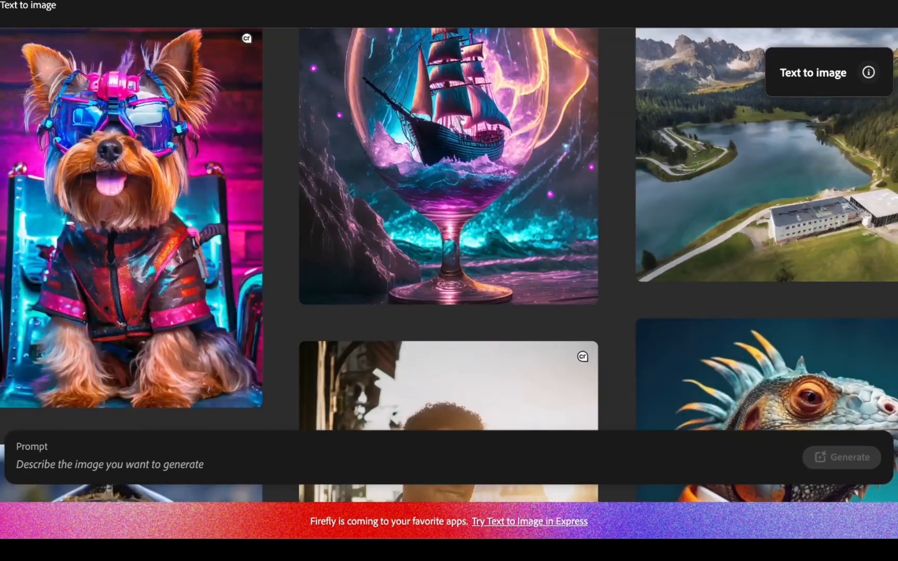
scroll(449, 229, "up", 10)
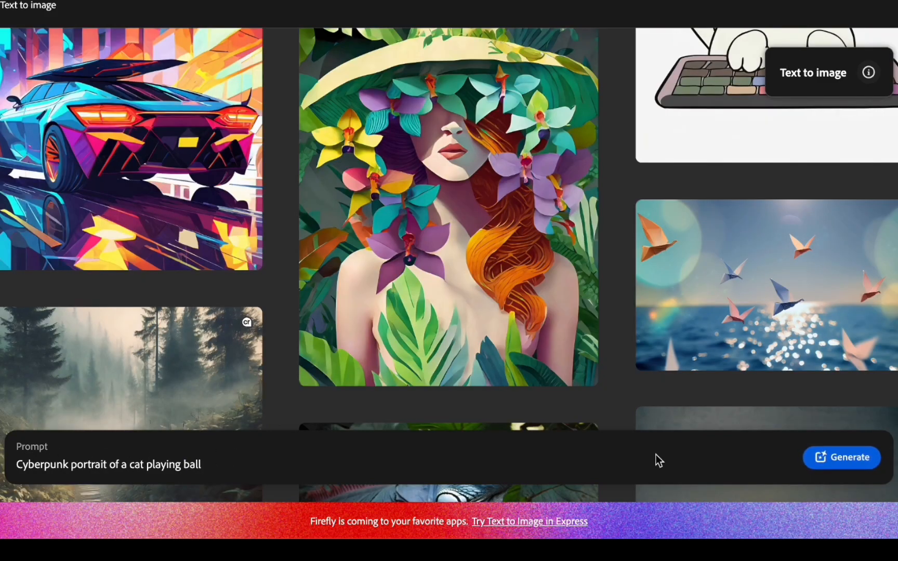
- Generate images from the prompt "Cyberpunk portrait of a cat playing ball"
left_click(850, 461)
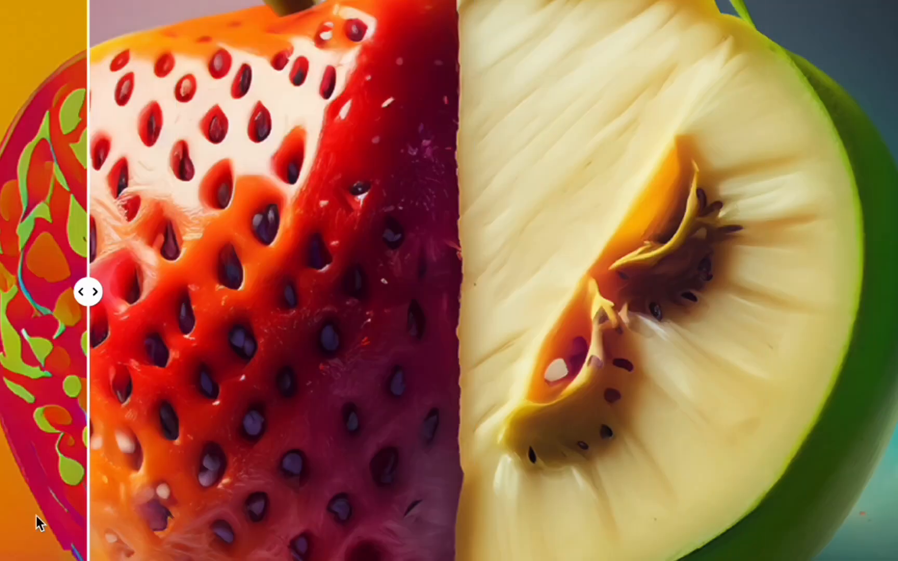